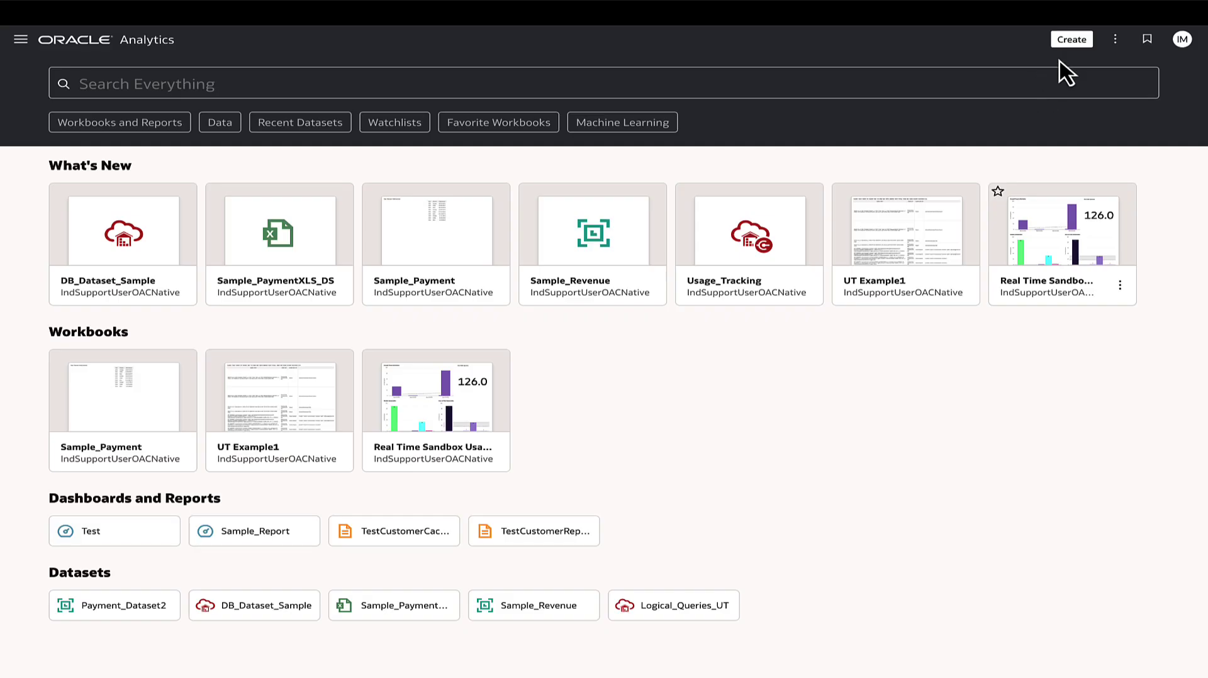
Create a new data flow with Sample_Revenue as its first source
left_click(1073, 42)
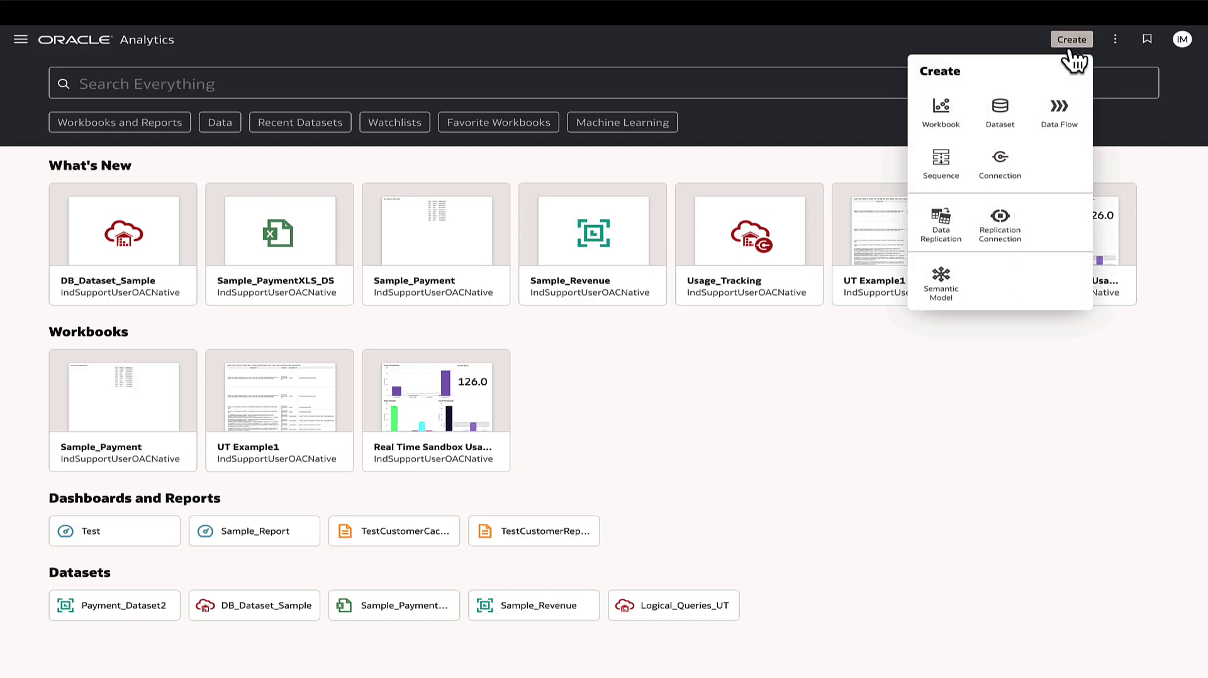
left_click(1067, 121)
left_click(798, 263)
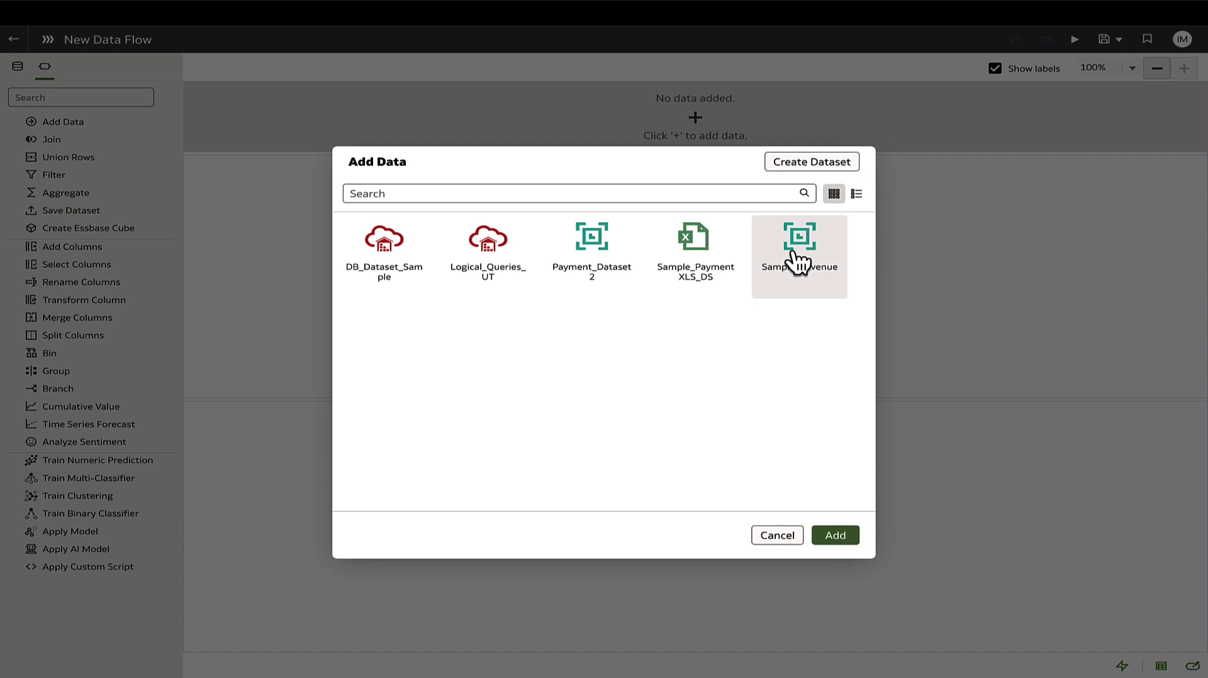
left_click(835, 536)
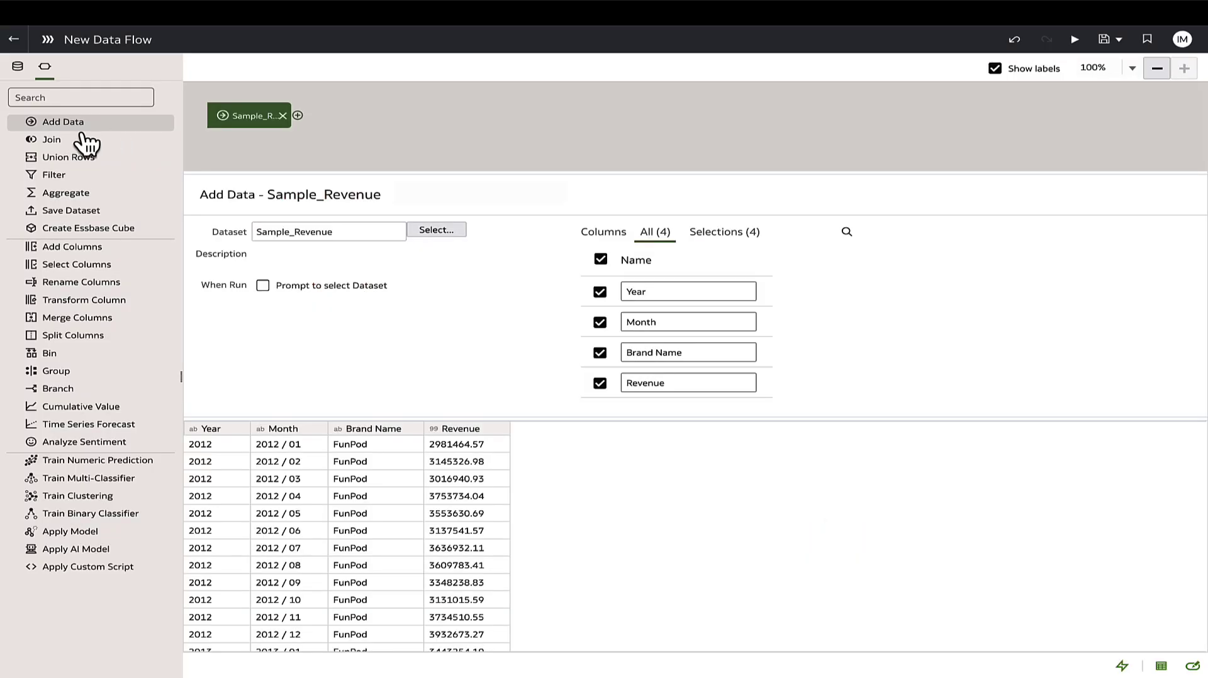
Add Sample_PaymentXLS_DS and Payment_Dataset2 as further sources
left_click(63, 123)
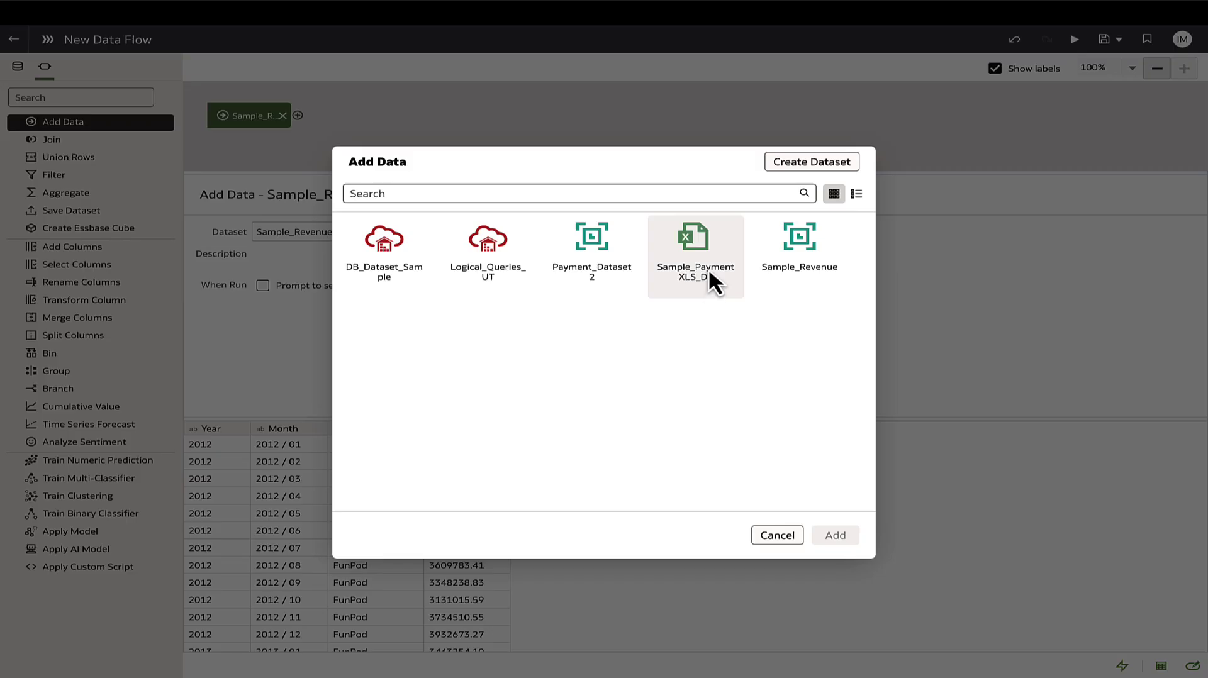
left_click(710, 274)
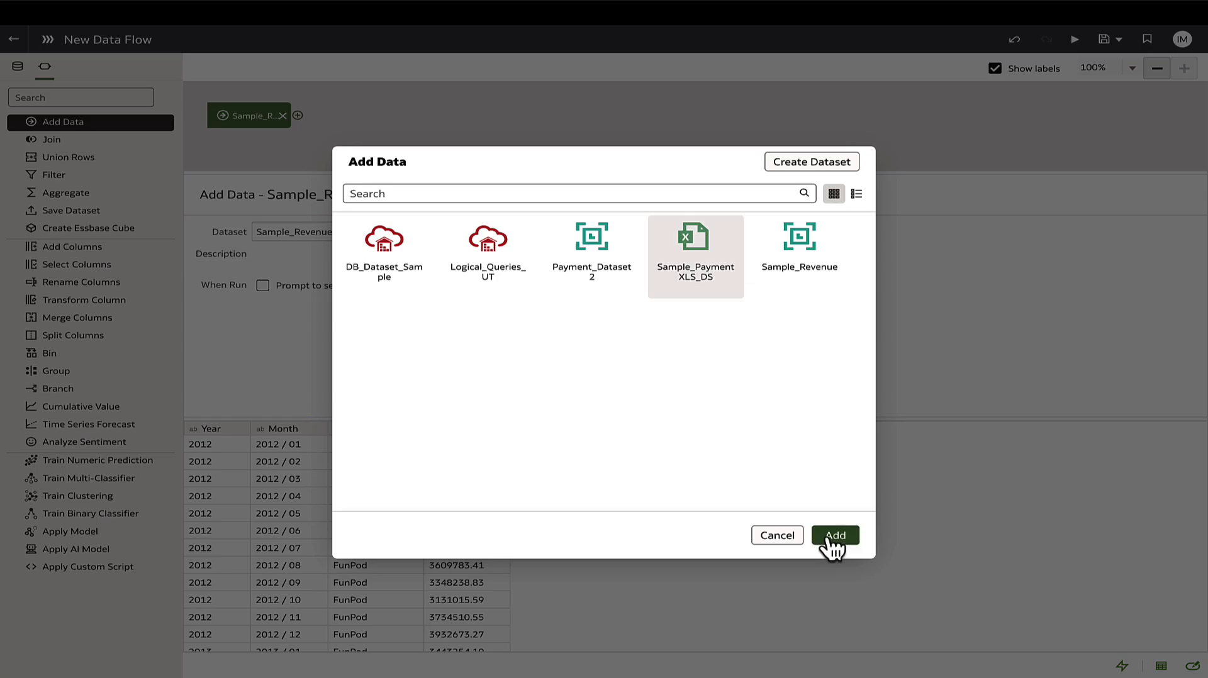
left_click(834, 535)
left_click(298, 157)
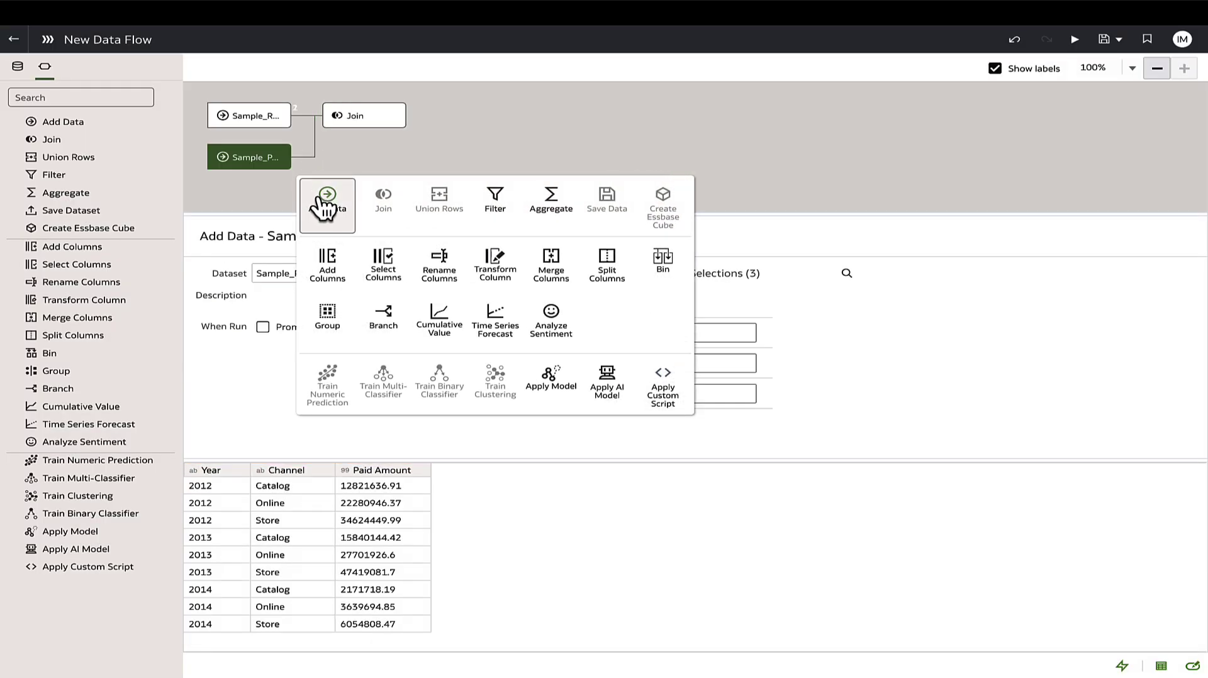
left_click(325, 203)
left_click(591, 251)
left_click(833, 536)
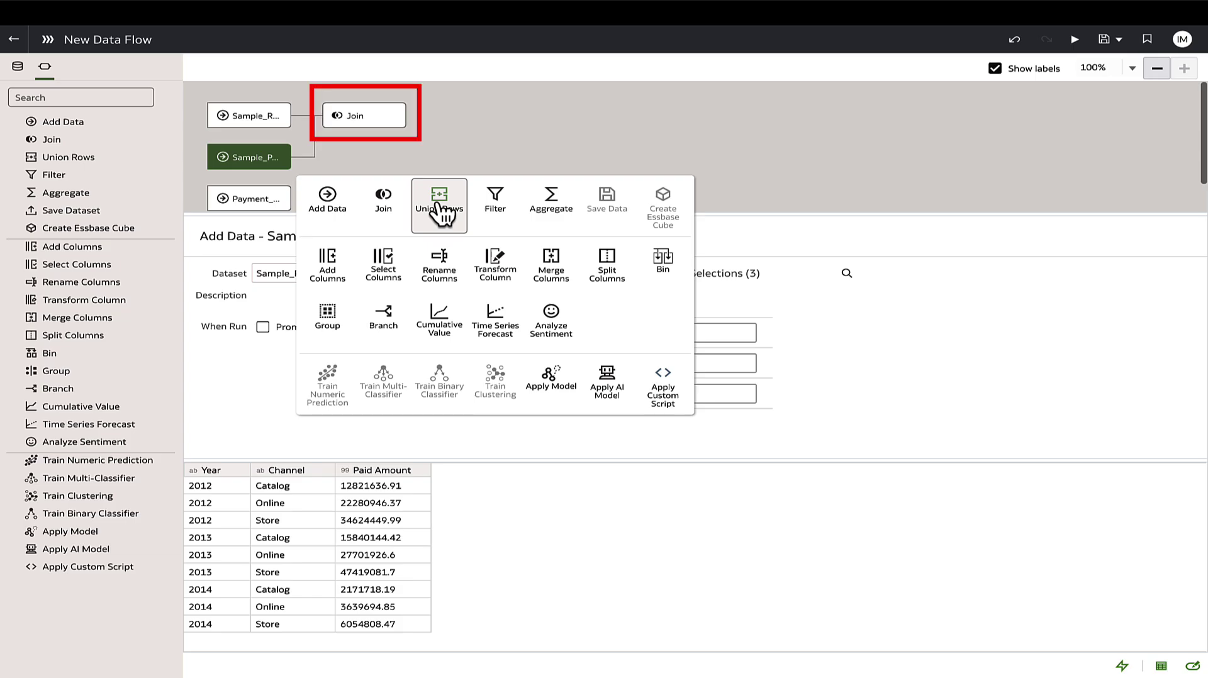
Union the two payment datasets on unique rows, and filter the joined data on Year
left_click(439, 211)
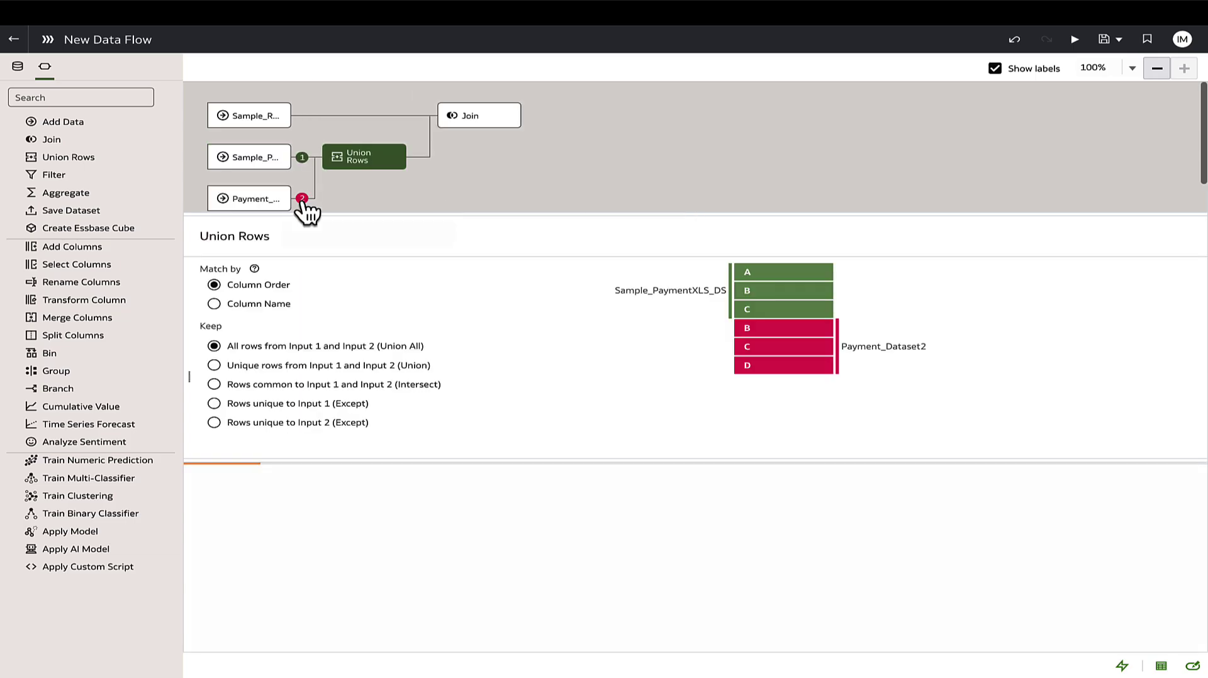
left_click(213, 365)
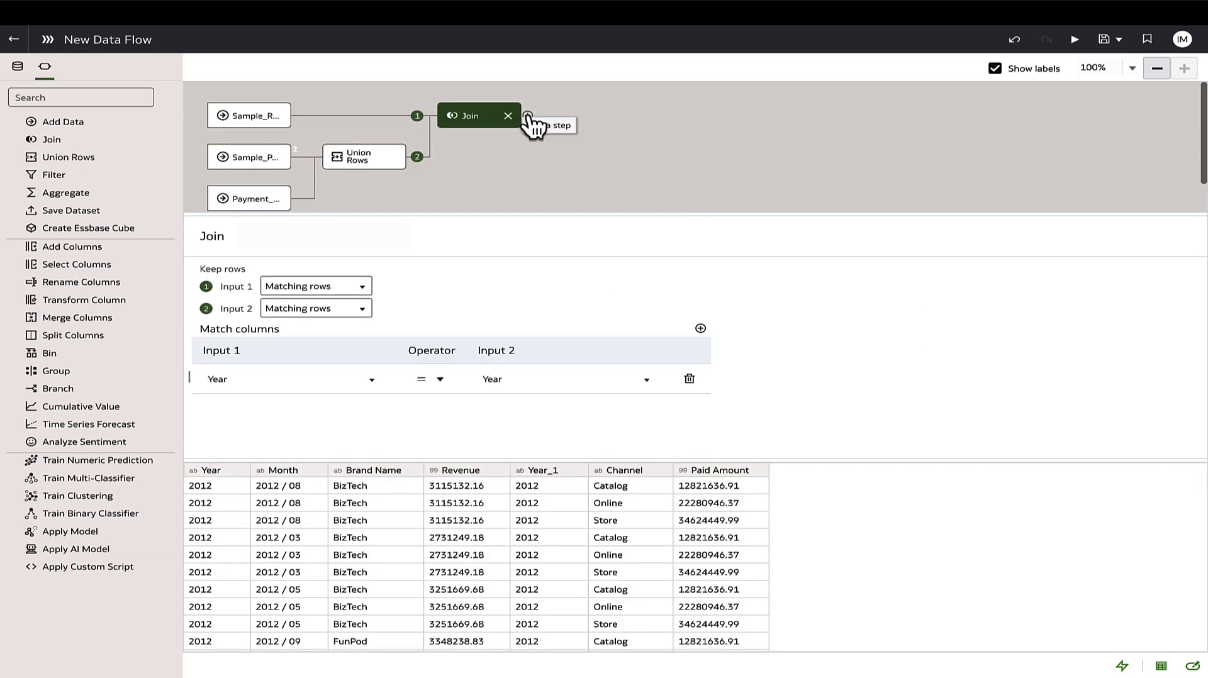
left_click(527, 117)
left_click(708, 157)
left_click(194, 275)
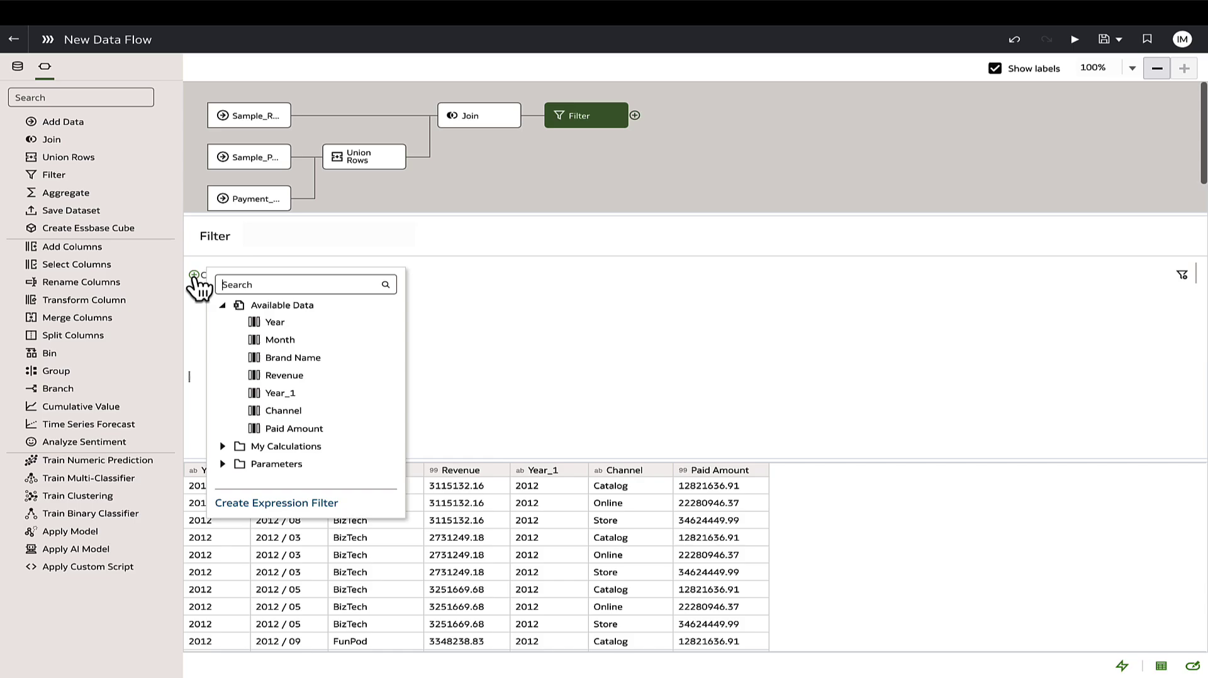
left_click(274, 324)
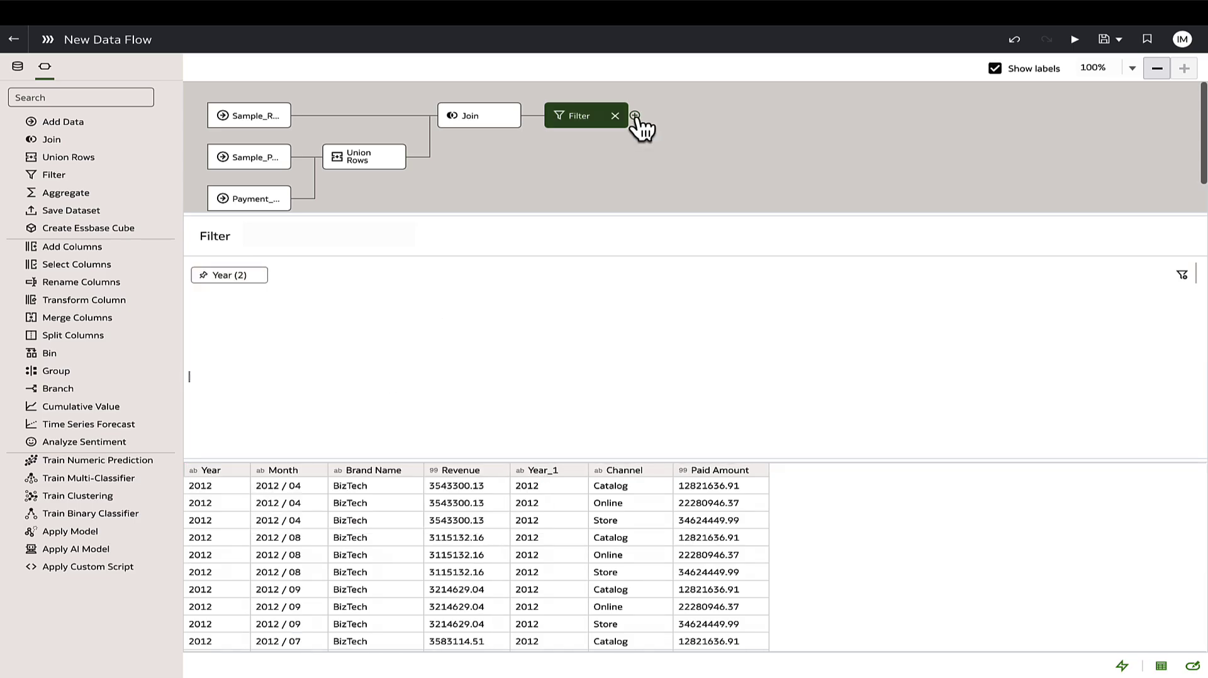
Add a Select Columns step that drops the Year_1 column
left_click(635, 116)
left_click(715, 221)
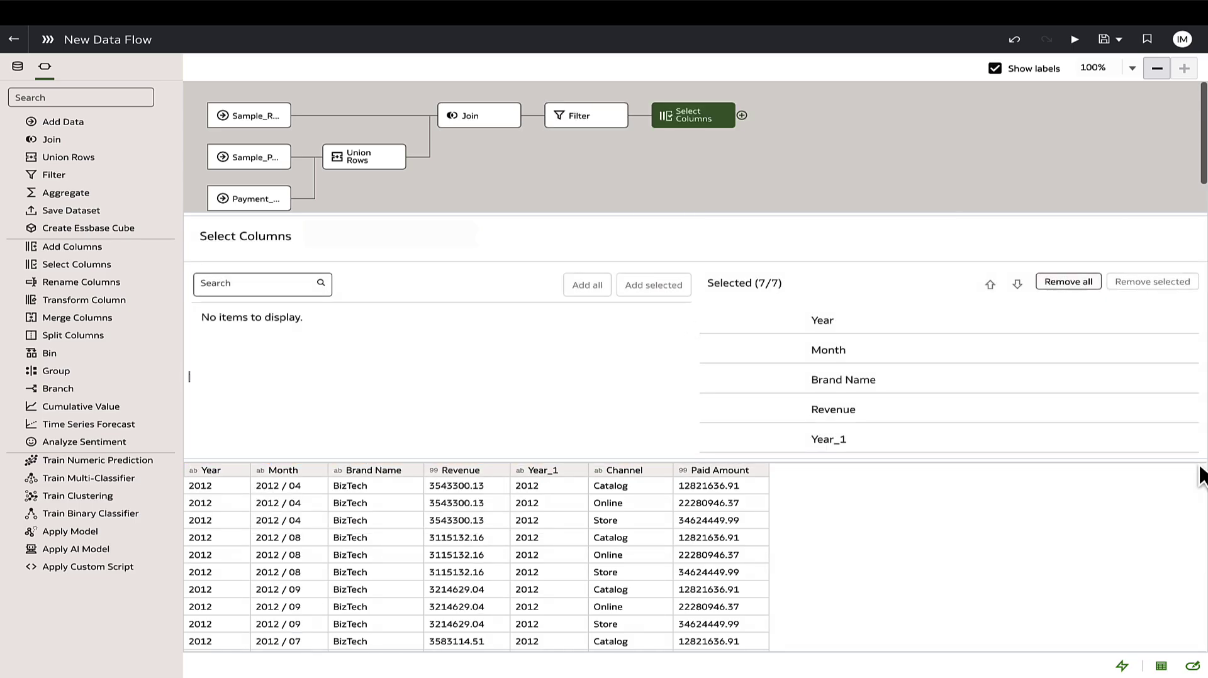
left_click(1170, 438)
left_click(1150, 284)
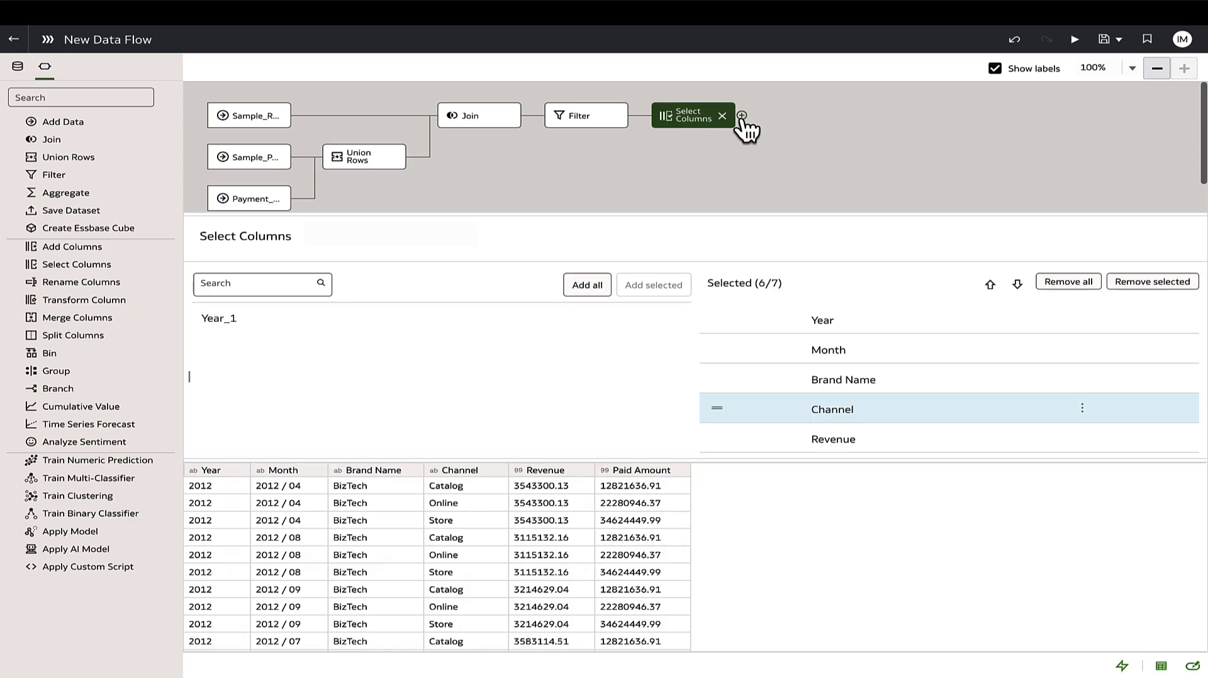
left_click(742, 116)
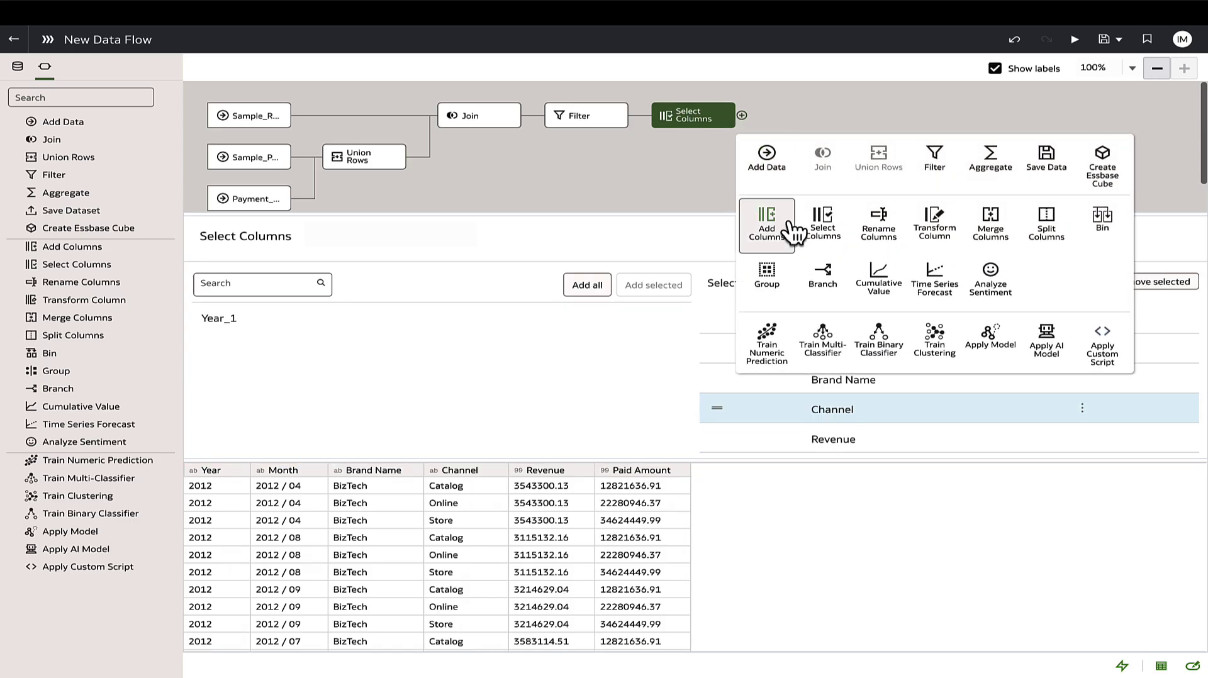
Branch the flow and add an aggregate without Channel grouping, branched into two save outputs
left_click(822, 279)
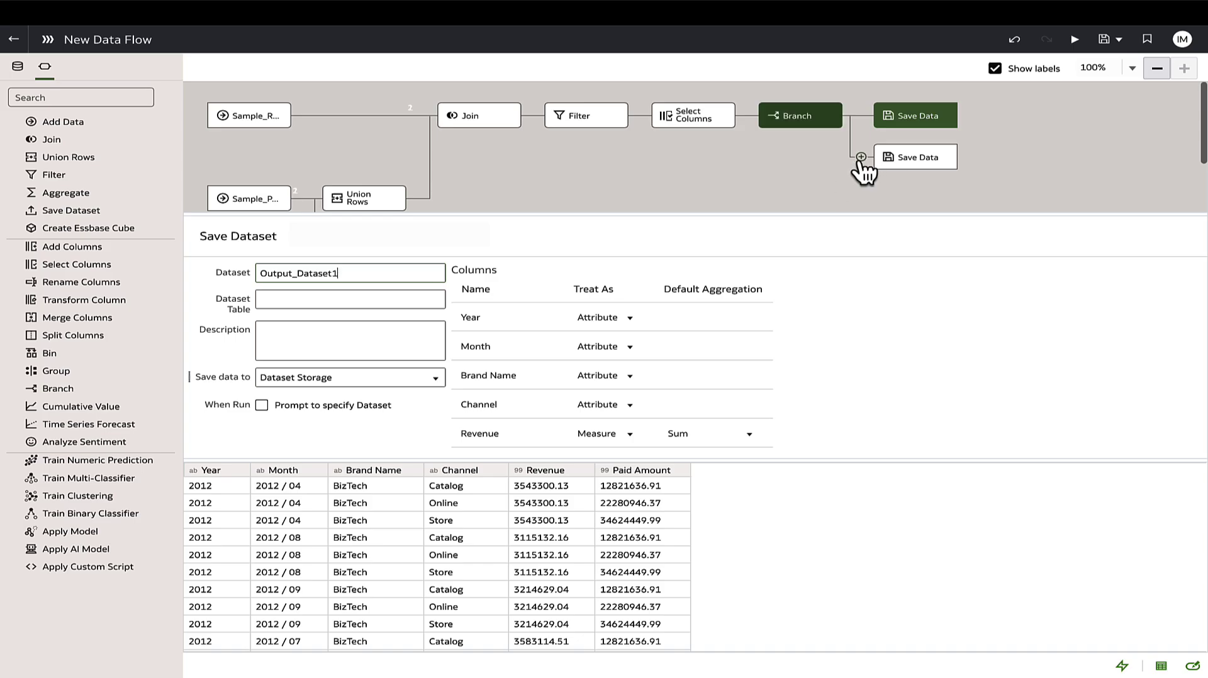
left_click(859, 164)
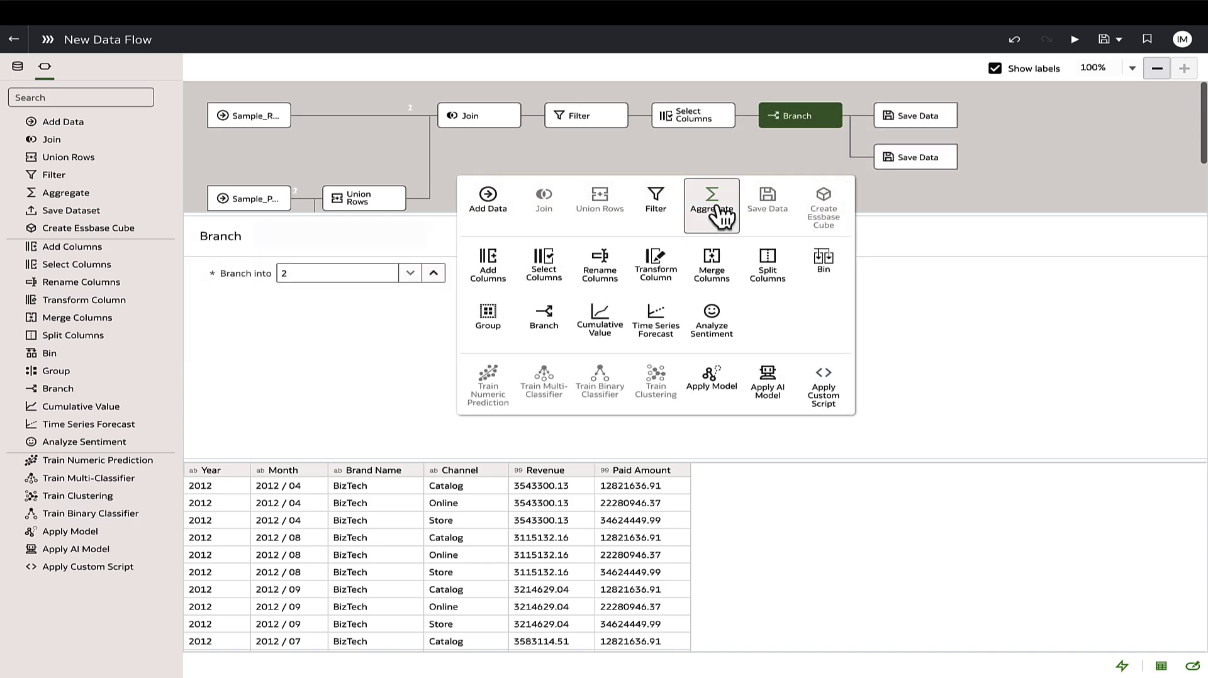
left_click(720, 211)
left_click(1020, 380)
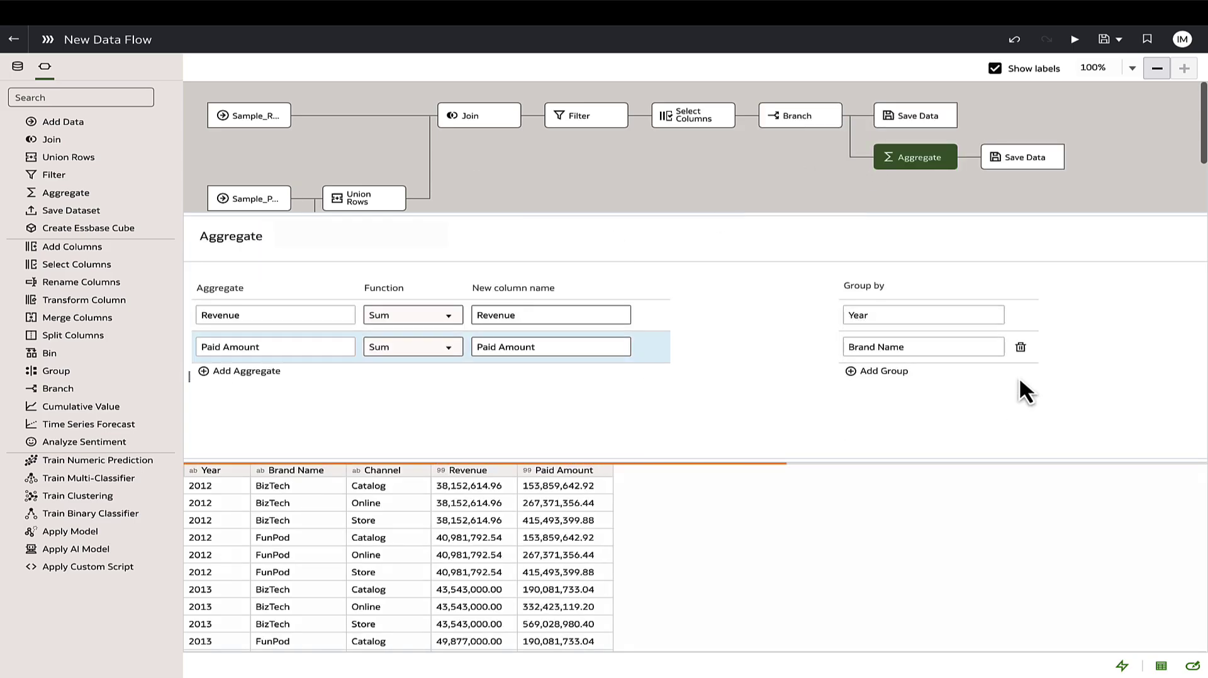
left_click(1023, 157)
left_click(968, 156)
left_click(657, 330)
Name the lower output Dataflow_Table on a Database Connection, then save and run Dataflow_1
left_click(1133, 200)
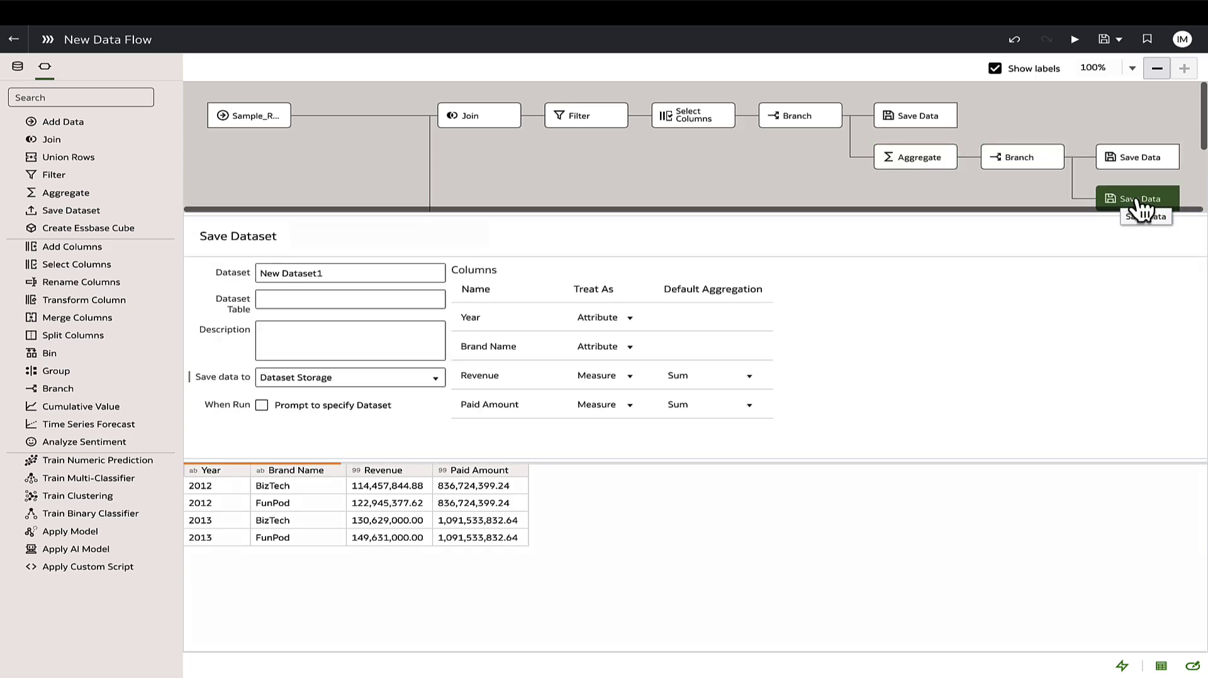
triple_click(349, 273)
type("Dataflow_")
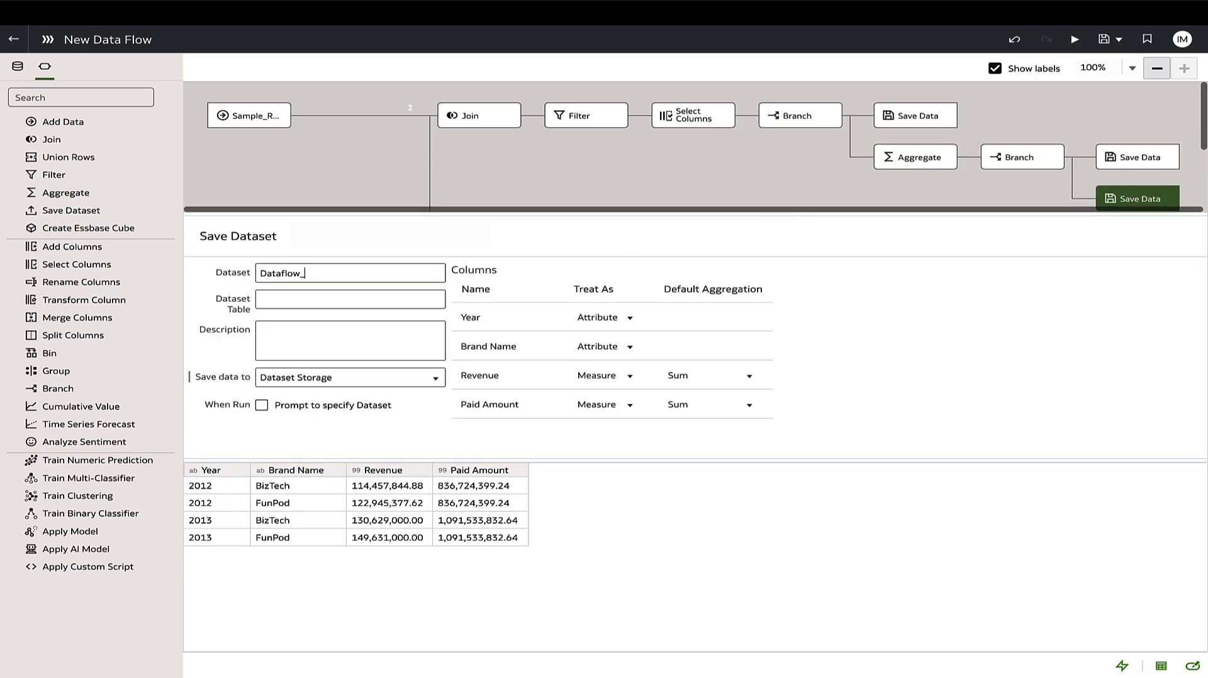
type("Table")
left_click(346, 377)
left_click(339, 418)
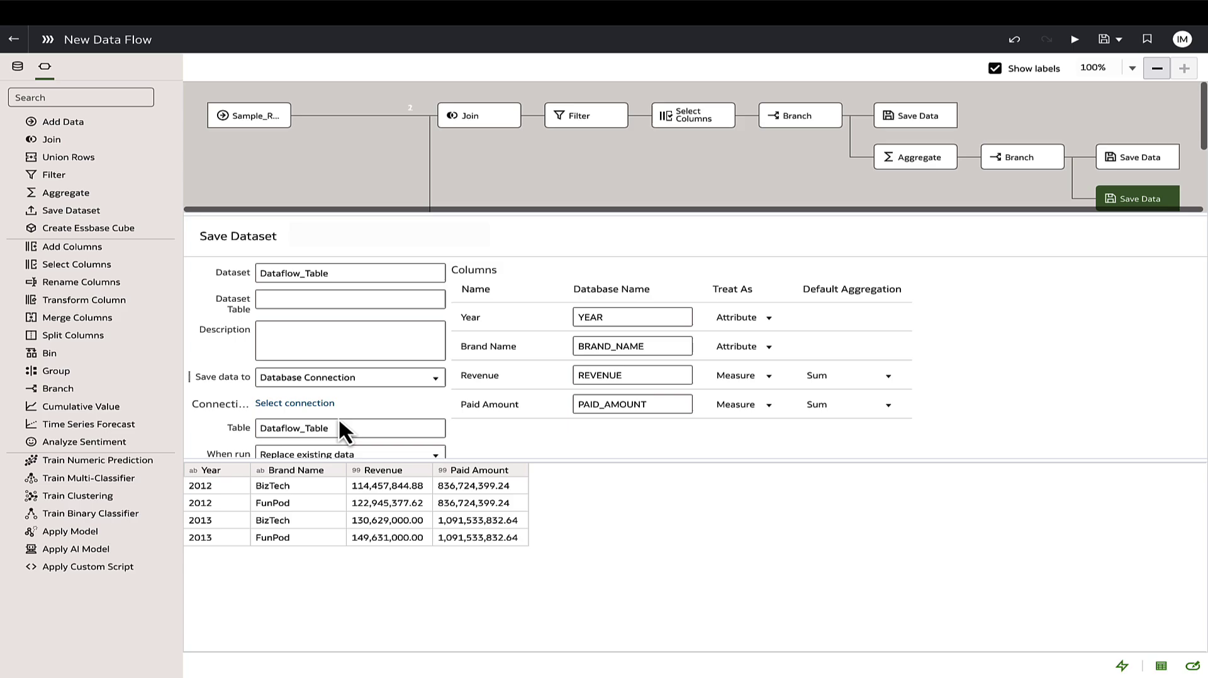
scroll(796, 441, "down", 1)
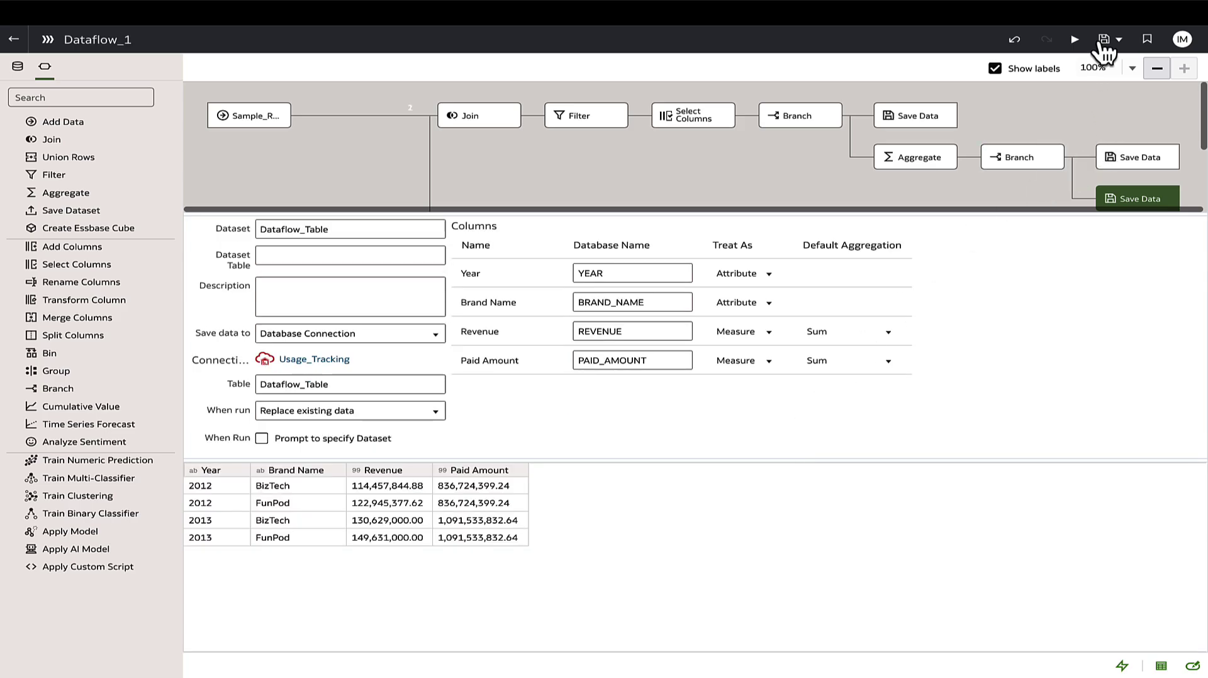
left_click(1103, 40)
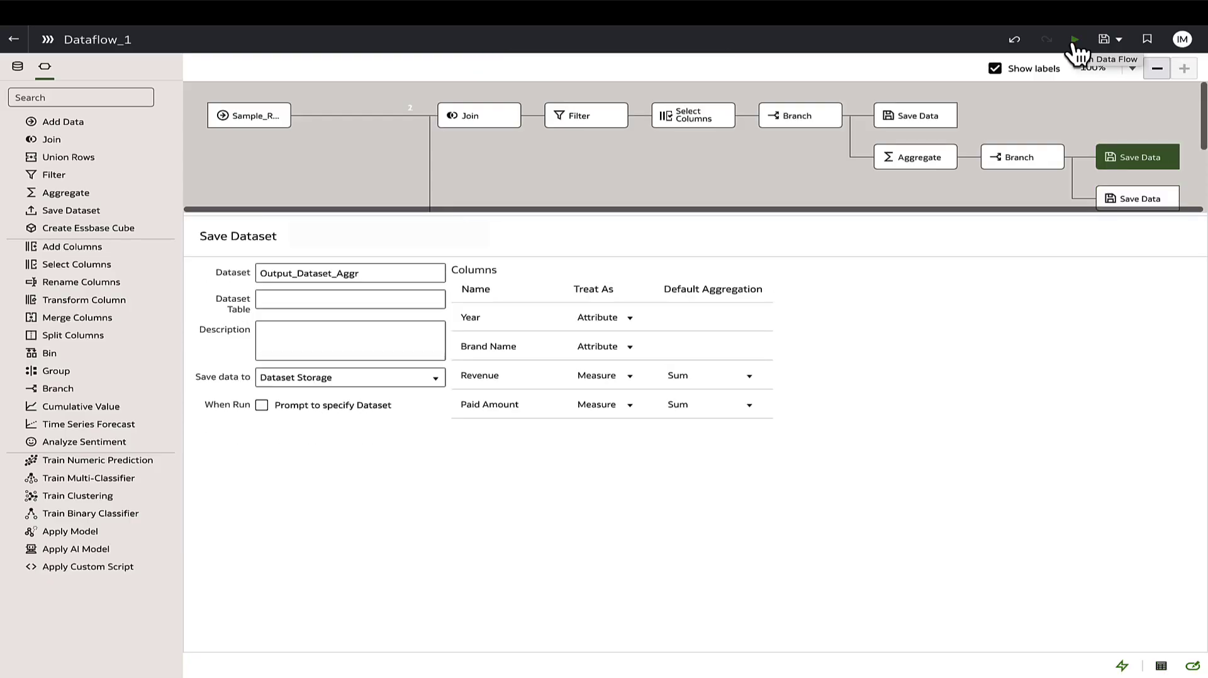
left_click(1074, 40)
Leave the data flow and go to the Data page from the navigation panel
left_click(13, 39)
left_click(19, 41)
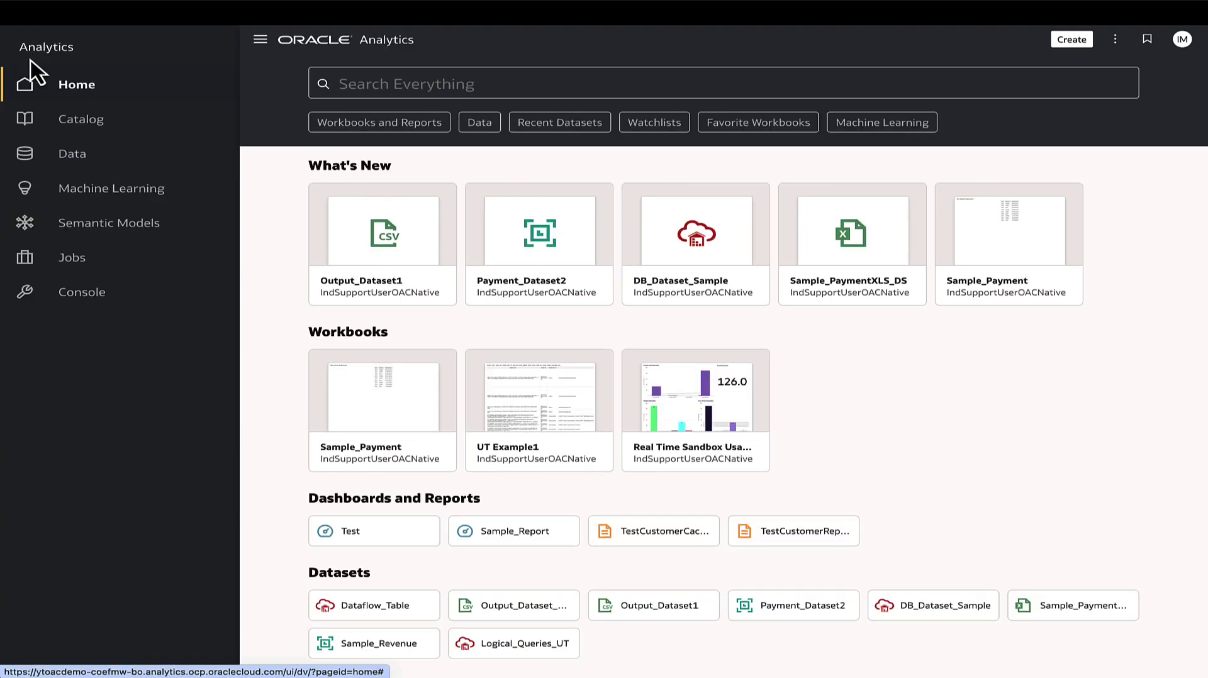
left_click(76, 155)
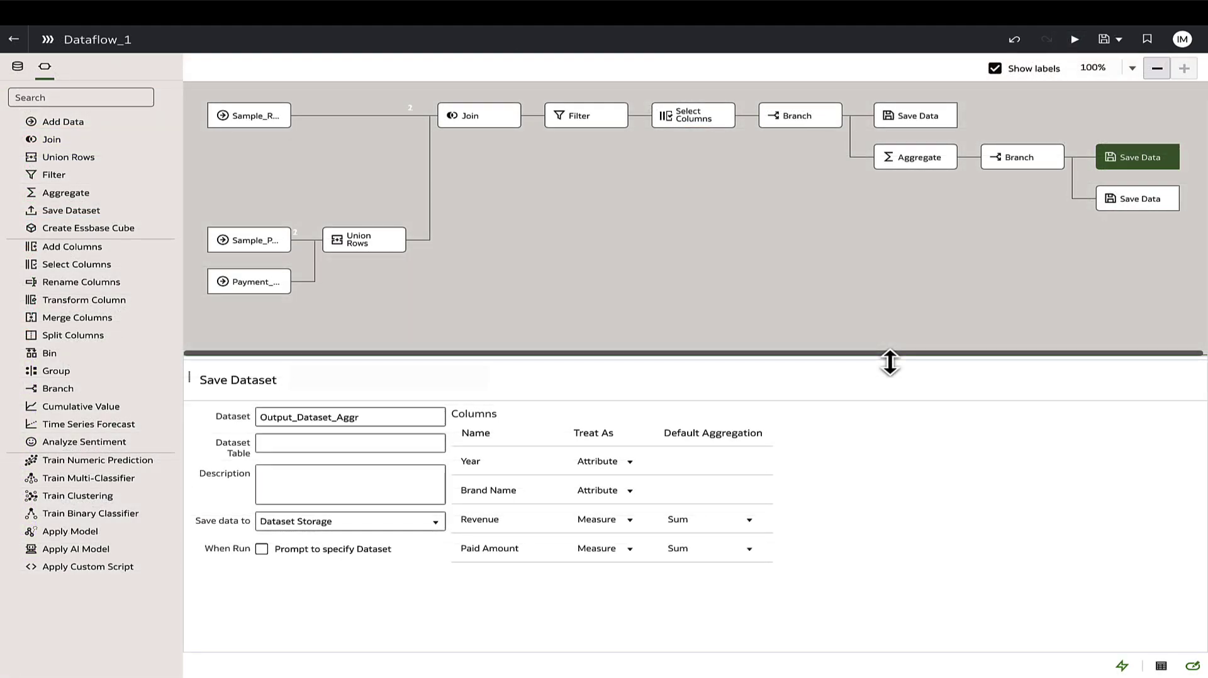
Show Dataflow_1's output preview rows, then turn the data preview off again
left_click(1160, 666)
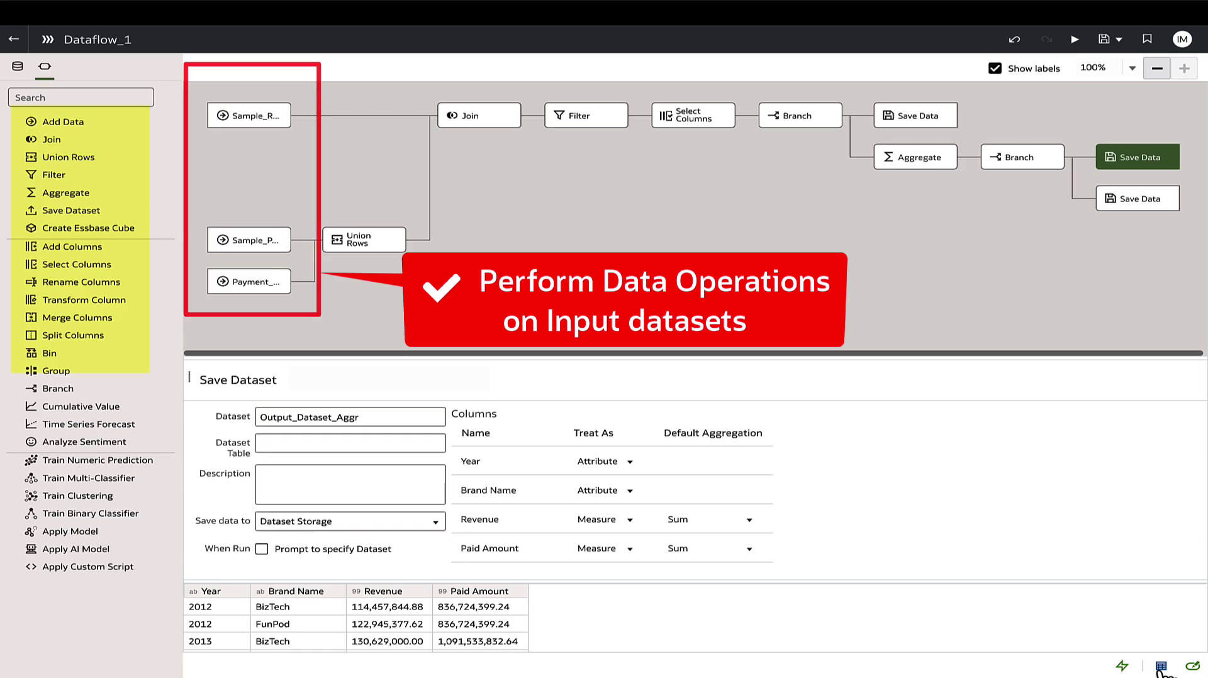
left_click(1160, 666)
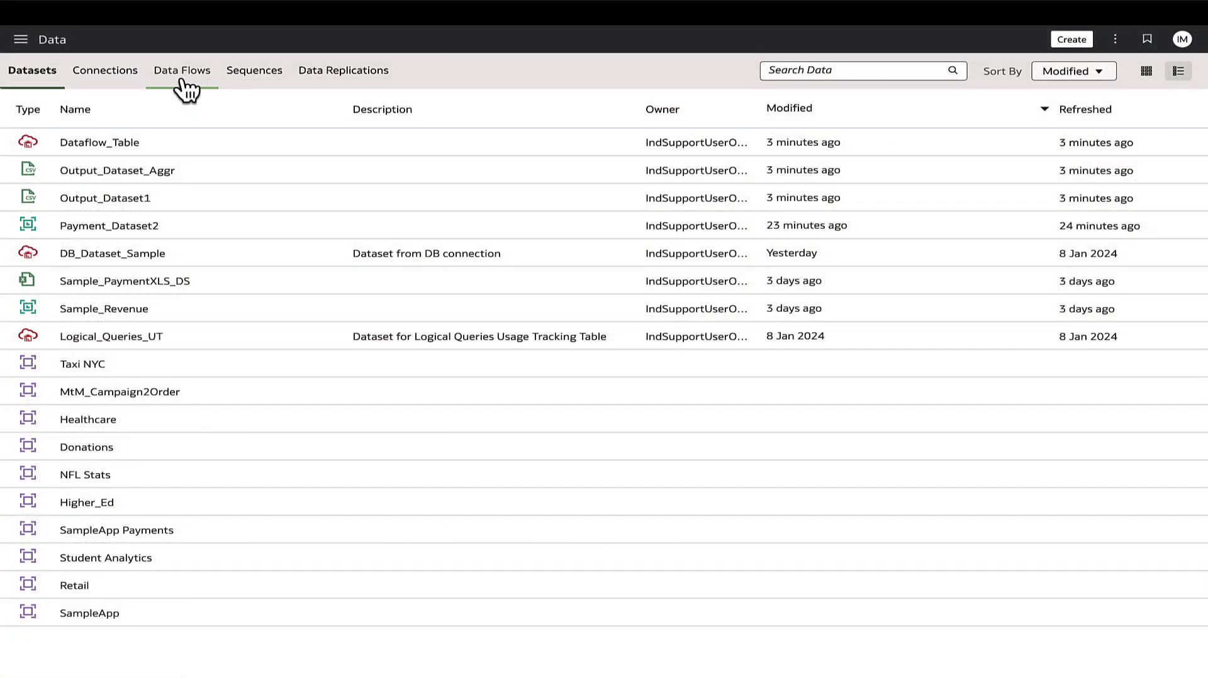
Start a new sequence containing Dataflow_1 followed by DataFlow_2
left_click(181, 79)
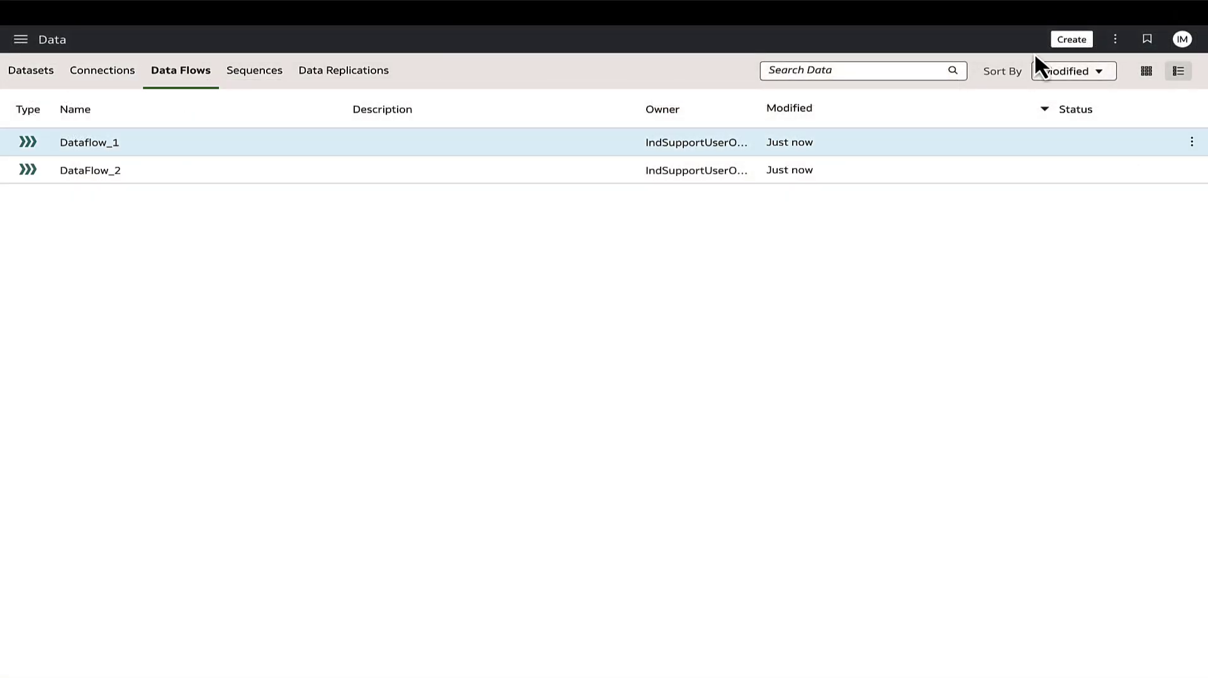
left_click(1063, 48)
left_click(949, 166)
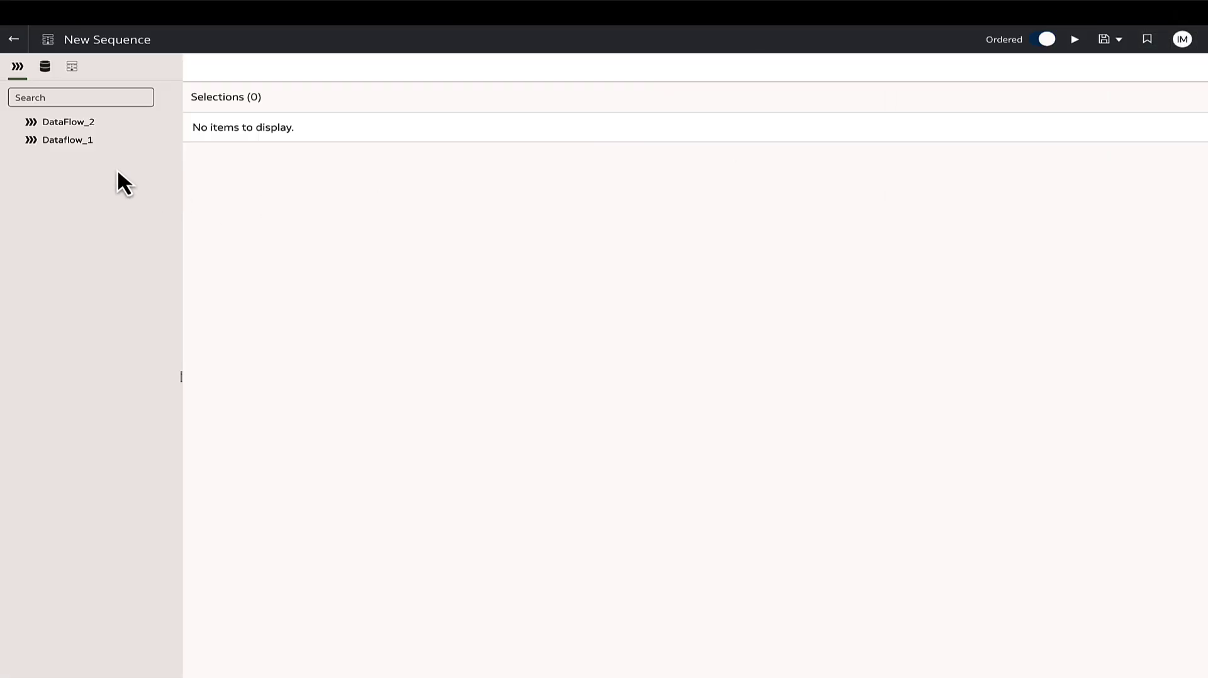
left_click_drag(75, 147, 260, 132)
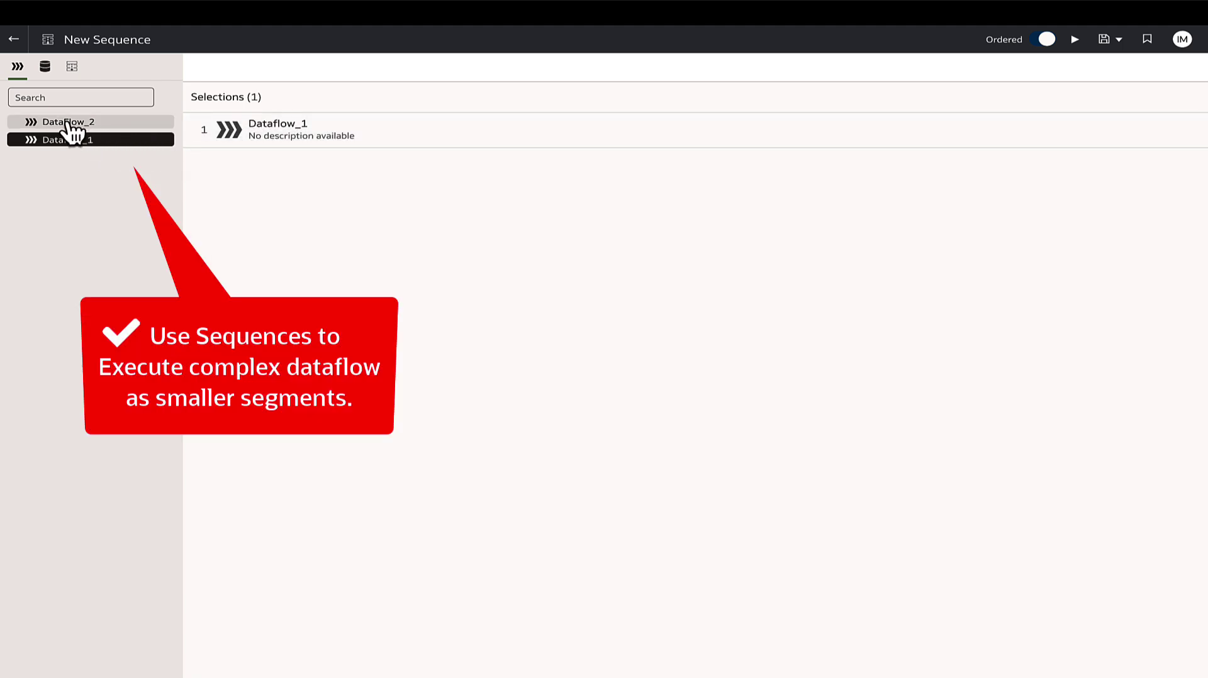
left_click_drag(71, 123, 236, 154)
Make the sequence ordered, save it as Sequence_1, and execute it
left_click(1045, 40)
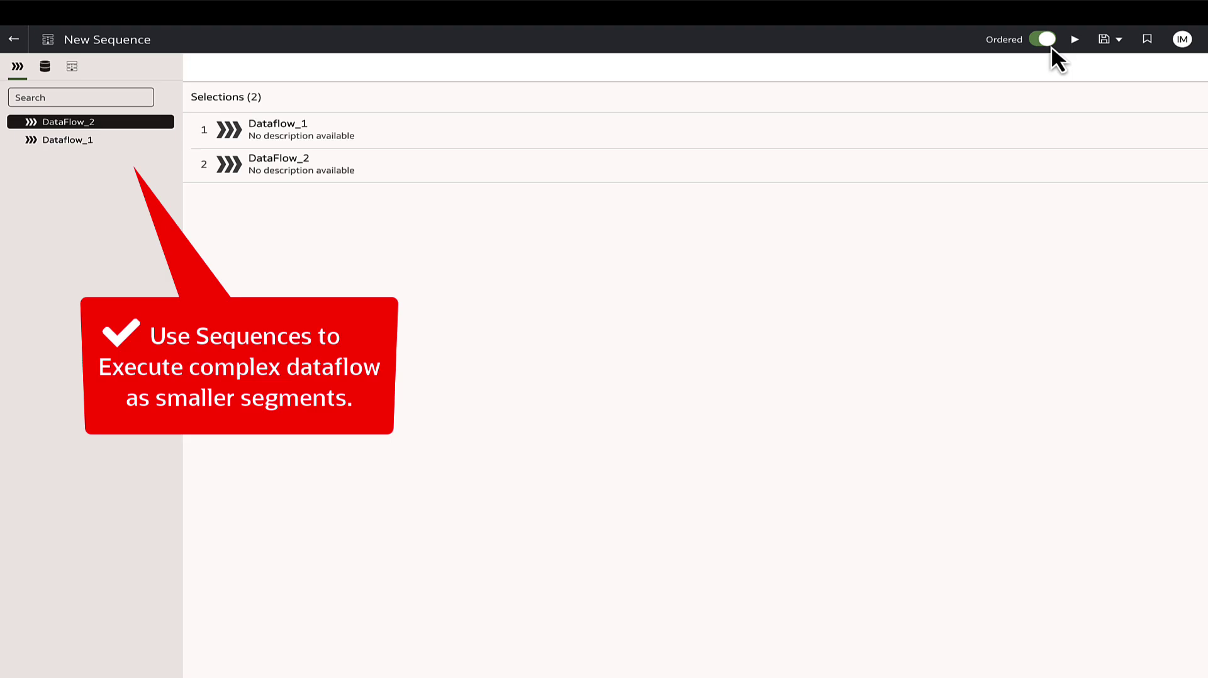
left_click(1104, 40)
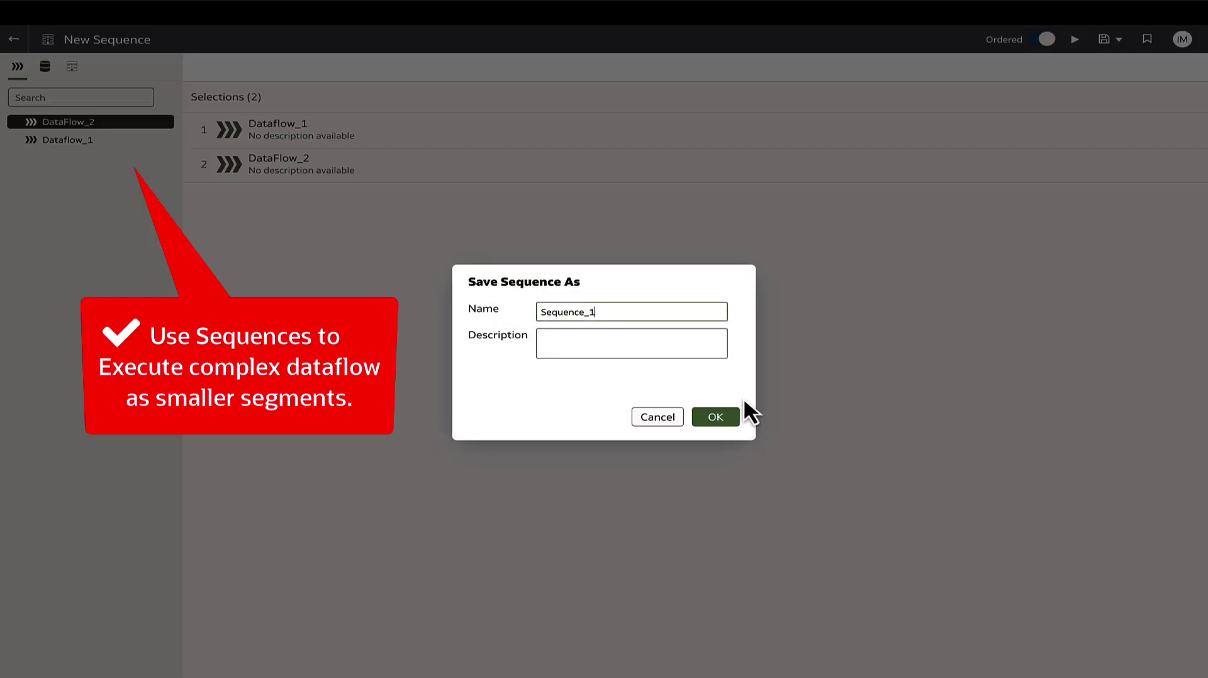
left_click(722, 419)
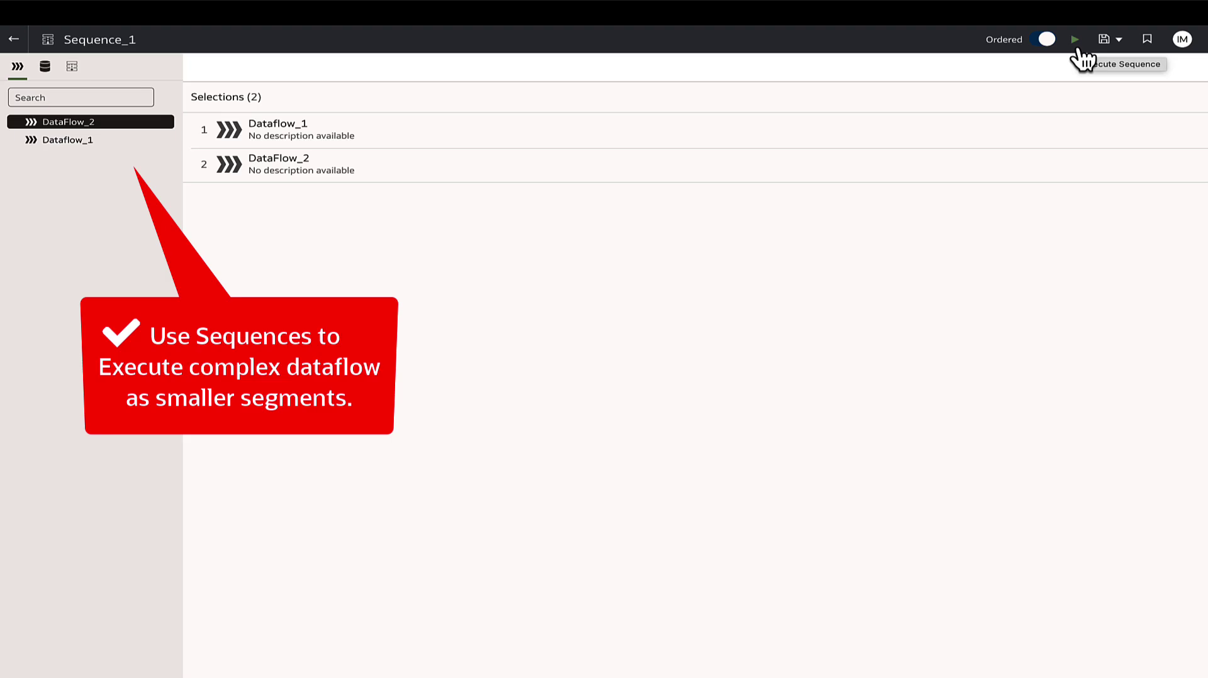
left_click(1076, 45)
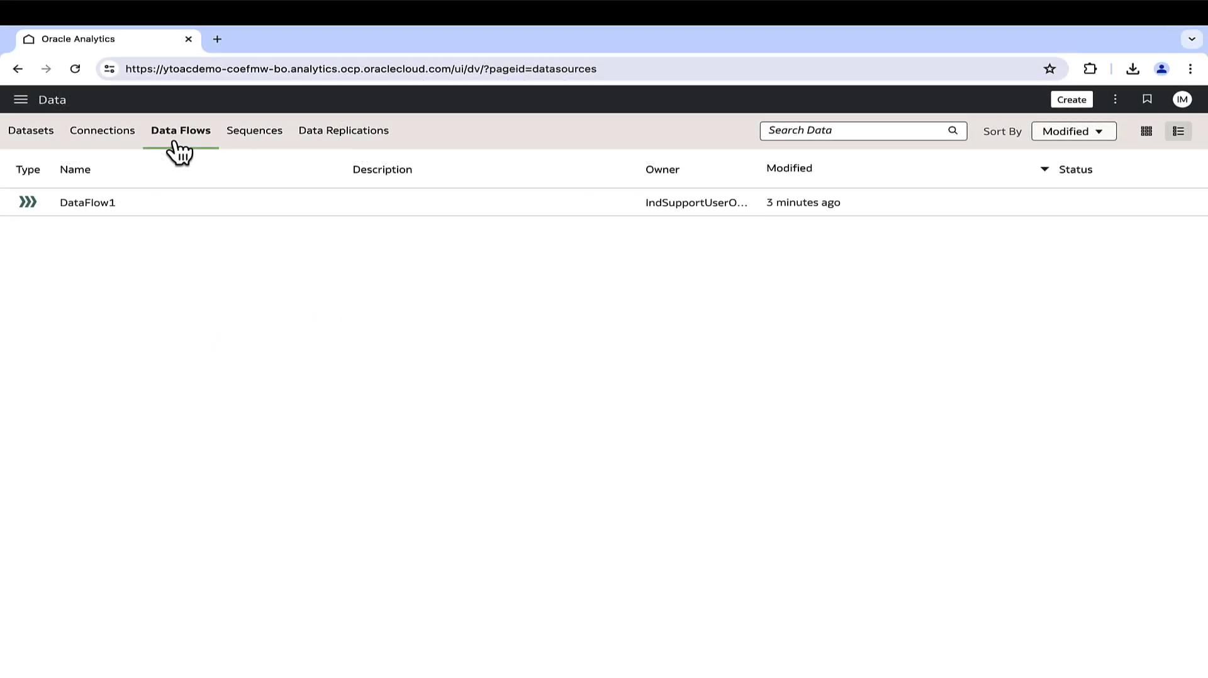
Locate DataFlow1's actions button in the Data Flows list
mouse_move(1187, 217)
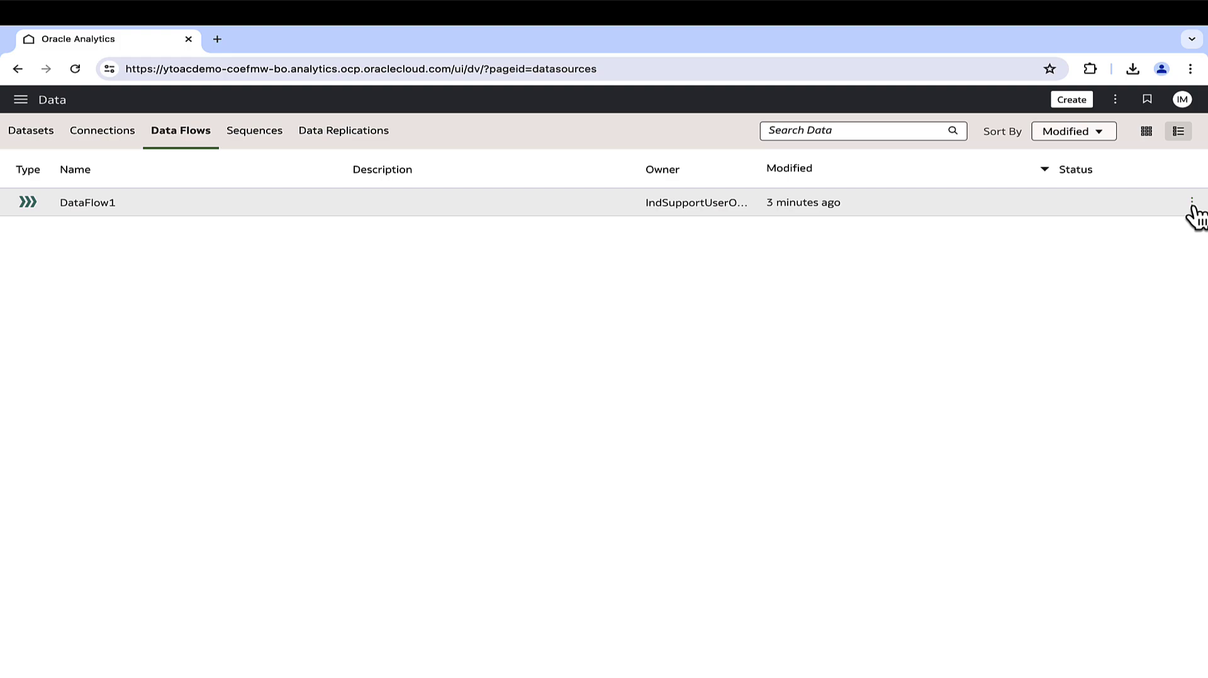
Create DataFlow1_Schedule1 repeating daily at 15:00 from 28/07/24 until 31/07/24
left_click(1191, 205)
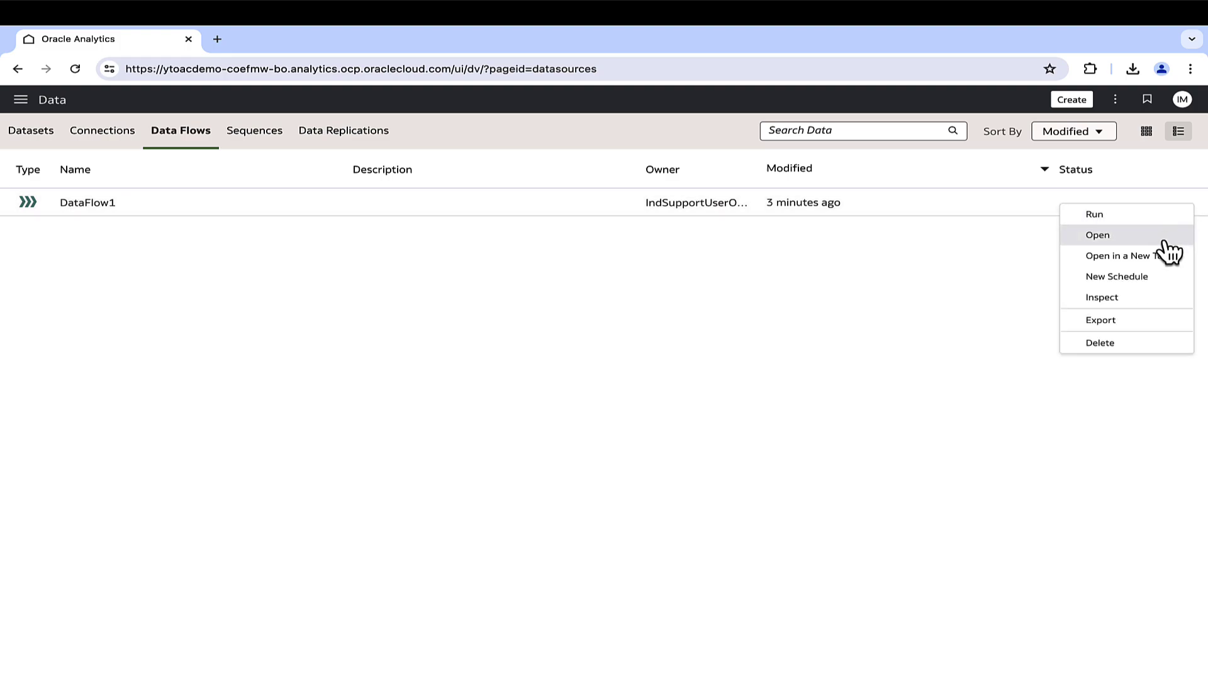
left_click(1162, 281)
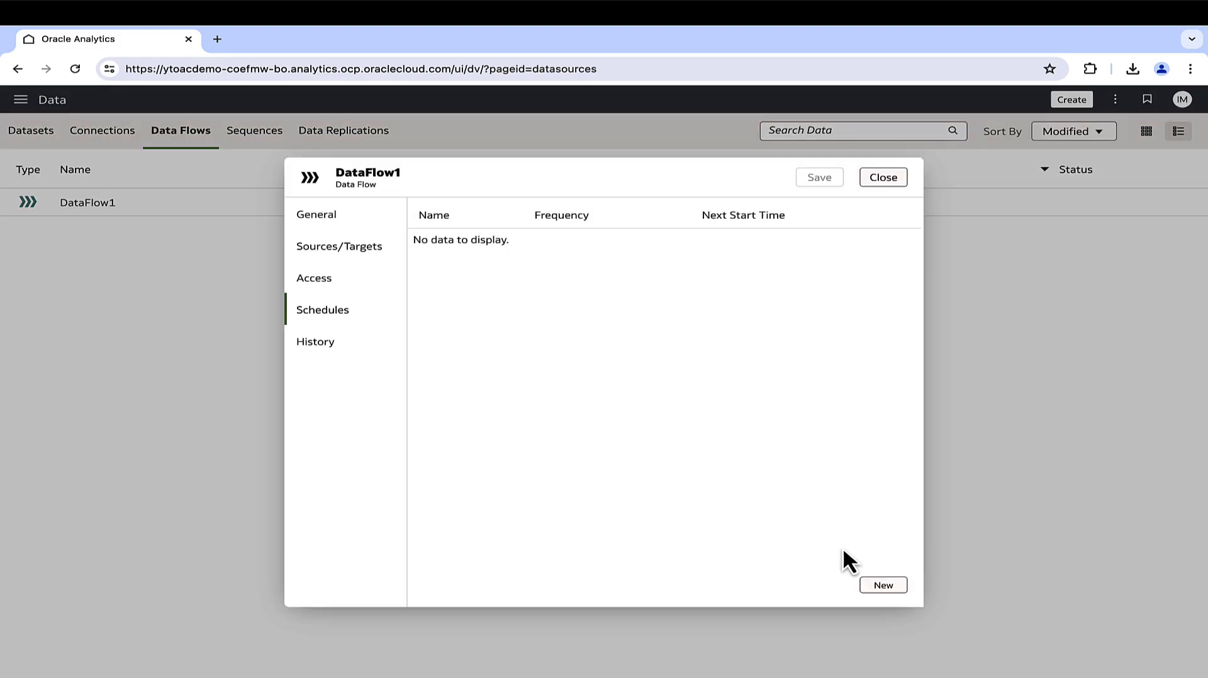
left_click(882, 585)
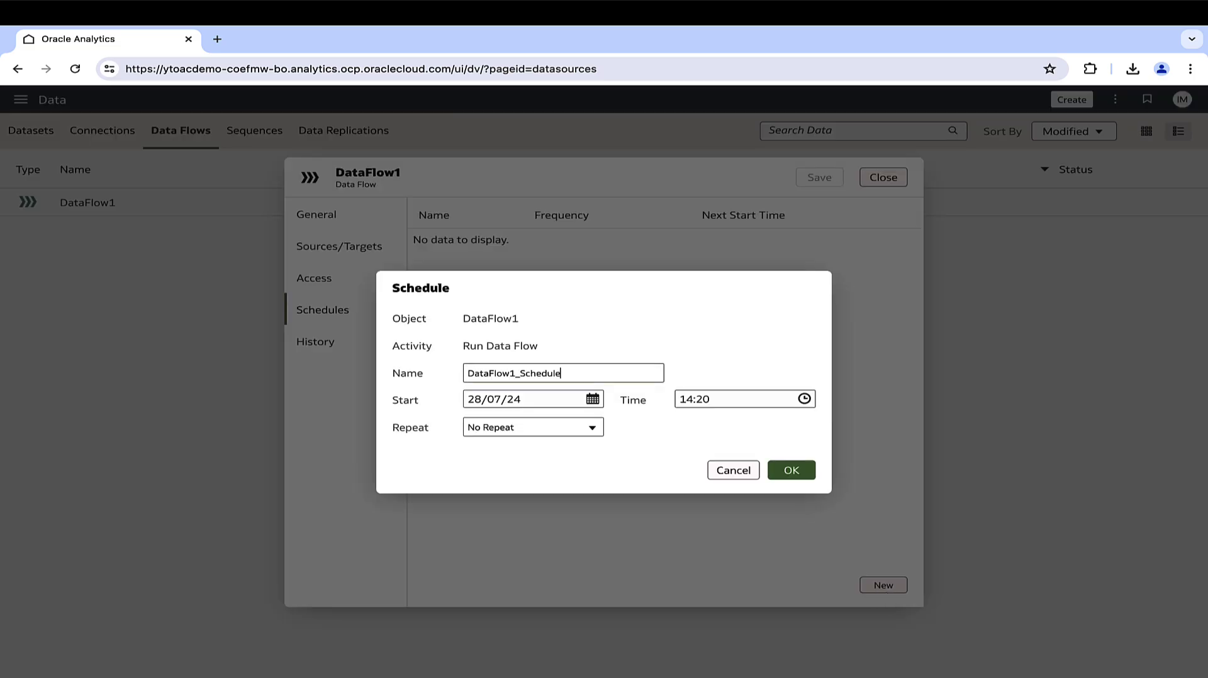
left_click(552, 426)
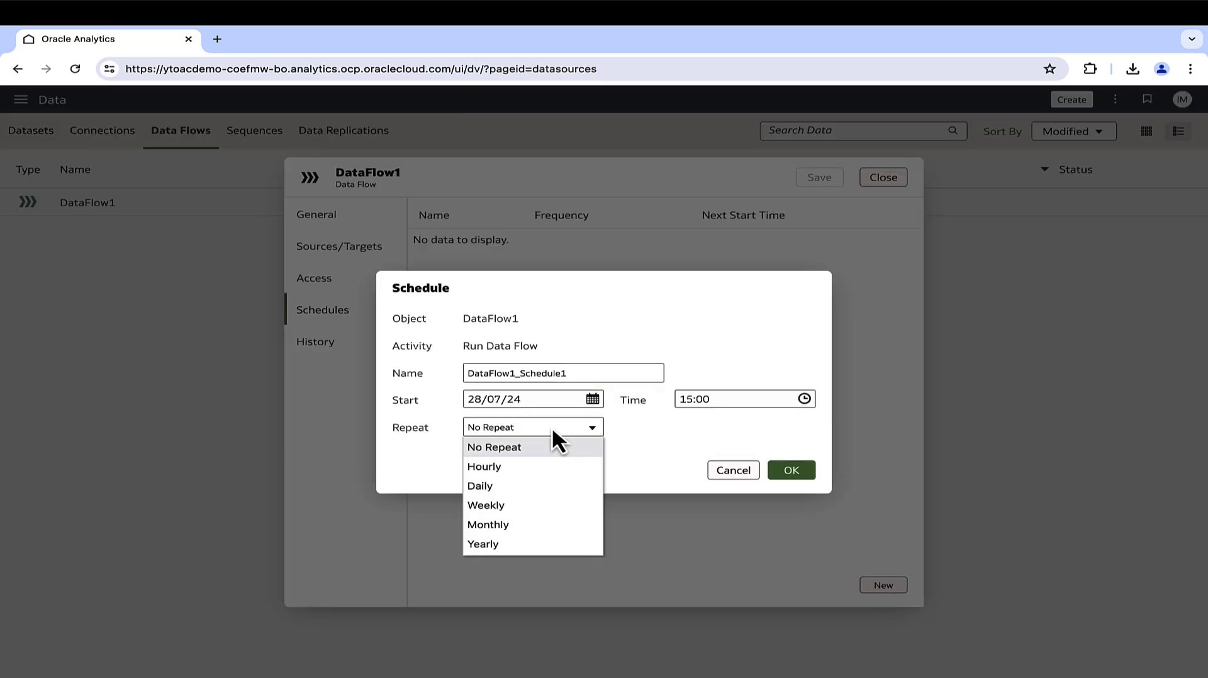
left_click(531, 488)
left_click(757, 629)
left_click(791, 490)
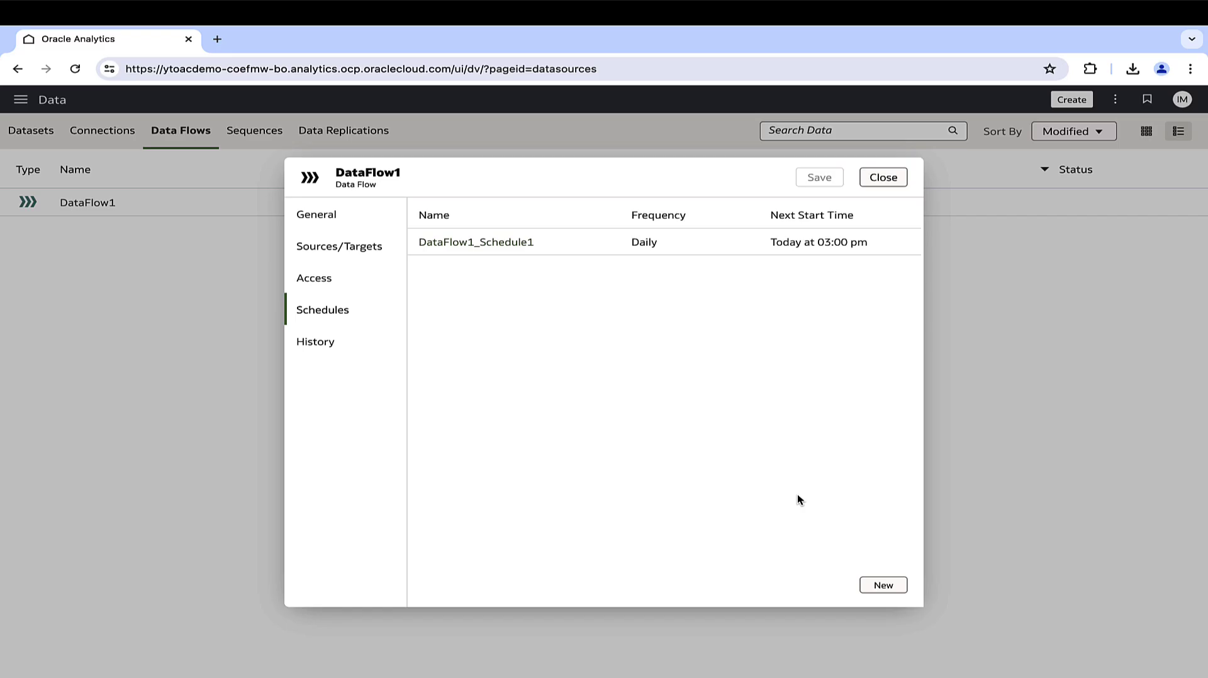
left_click(883, 176)
Inspect DataFlow1's properties, reviewing its sources, targets and schedules
left_click(1192, 202)
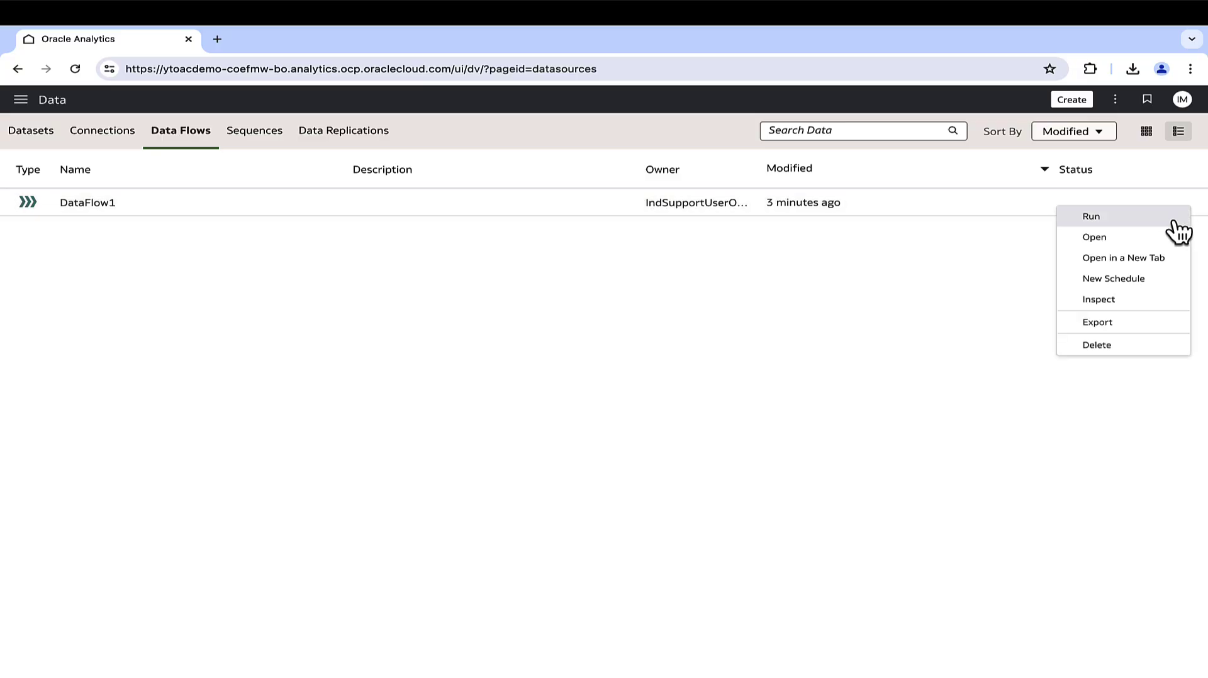
left_click(1154, 305)
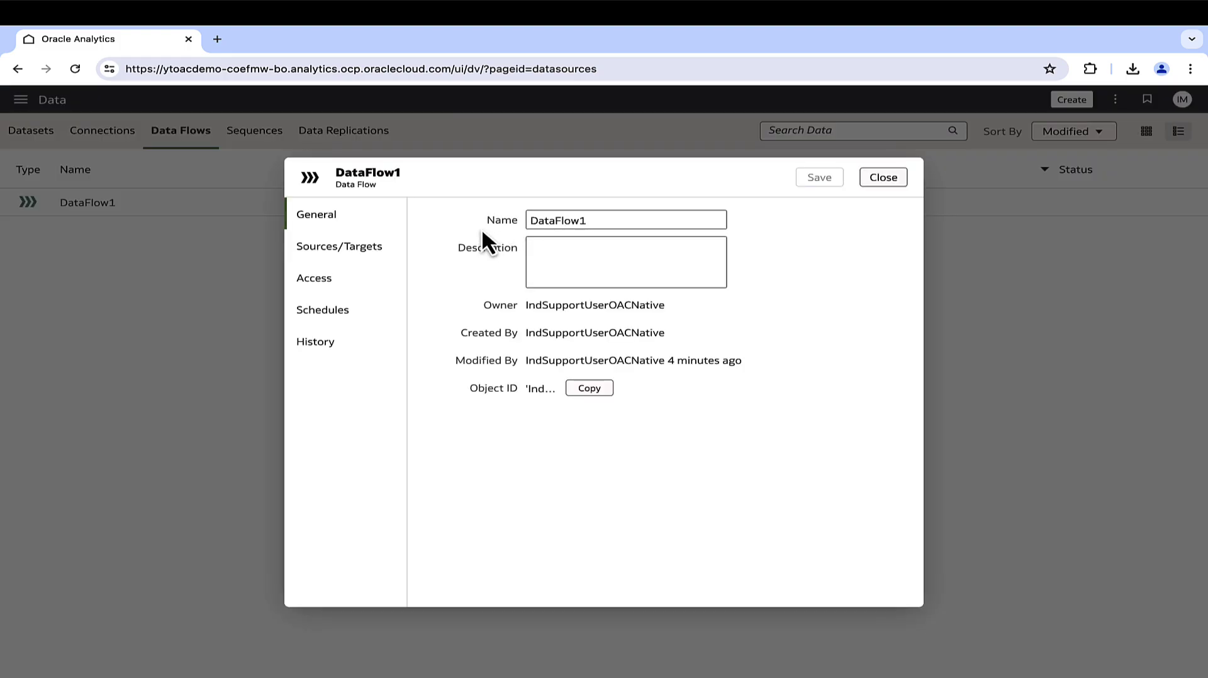
left_click(356, 248)
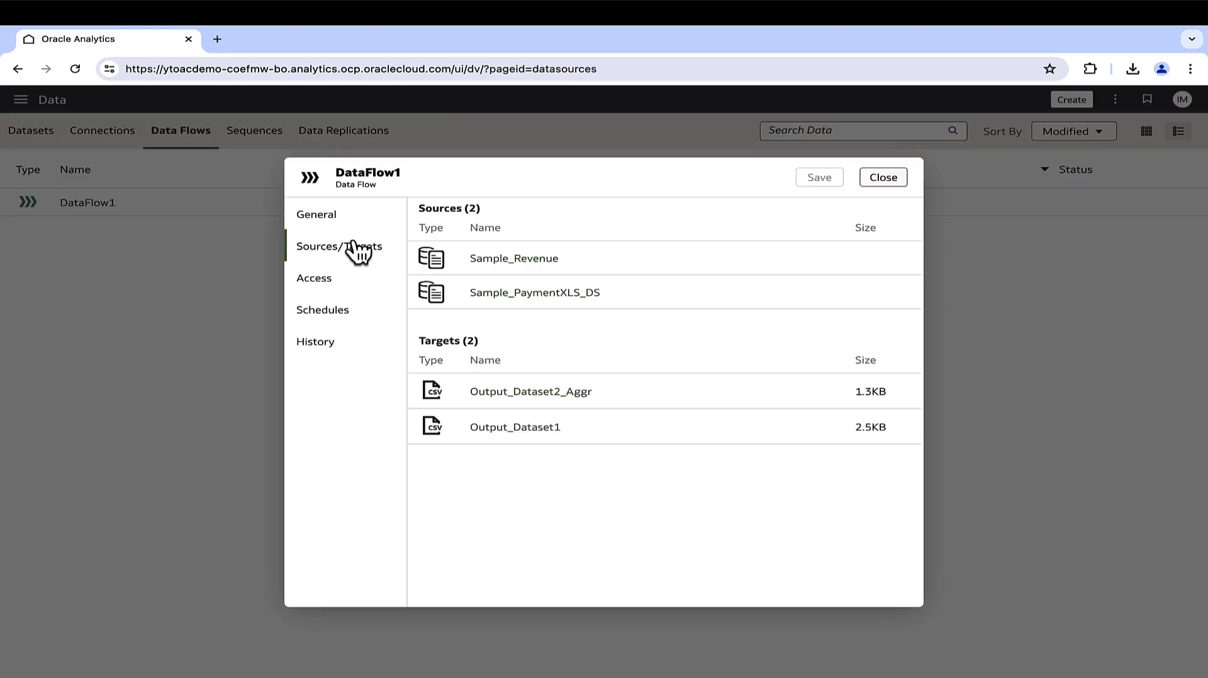
left_click(324, 321)
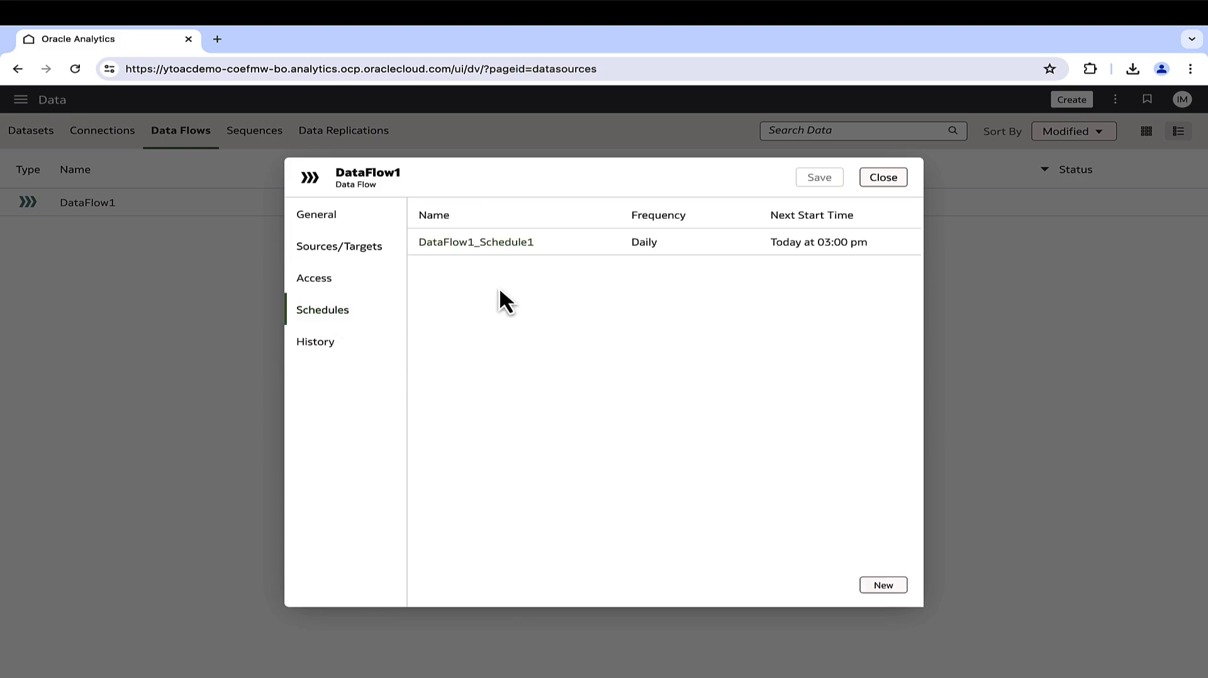
Check DataFlow1_Schedule1's start, repeat and end settings, then view DataFlow1's access list
left_click(541, 246)
left_click(319, 247)
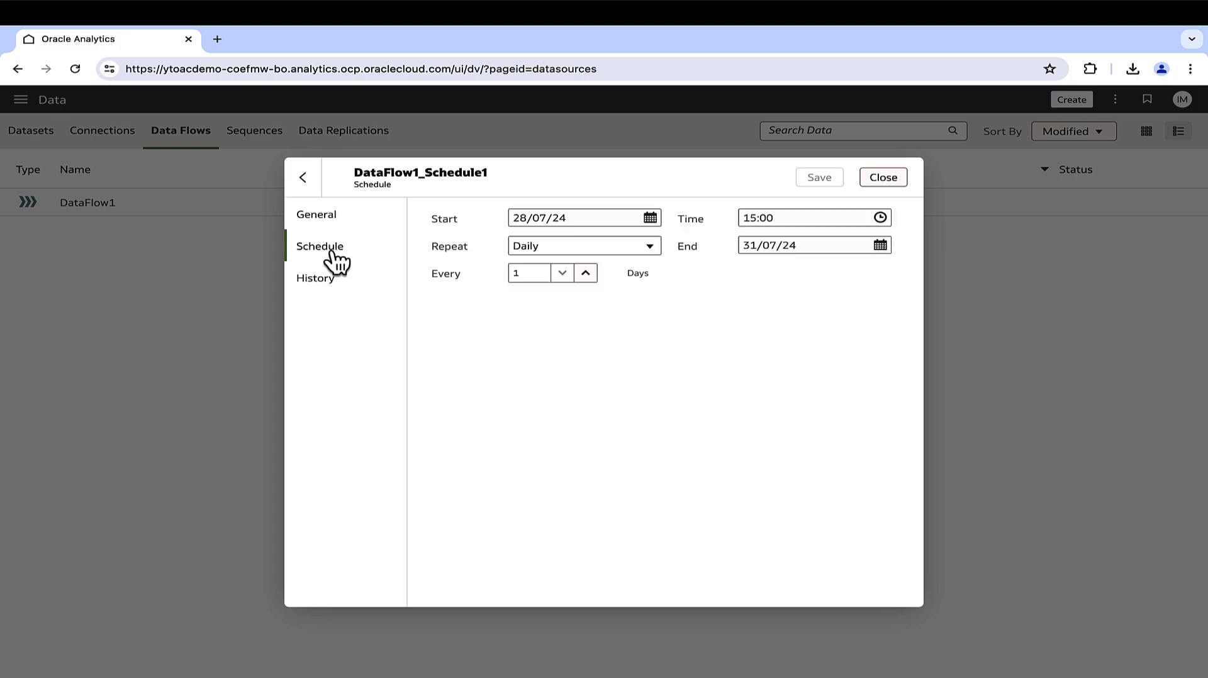
left_click(302, 179)
left_click(317, 280)
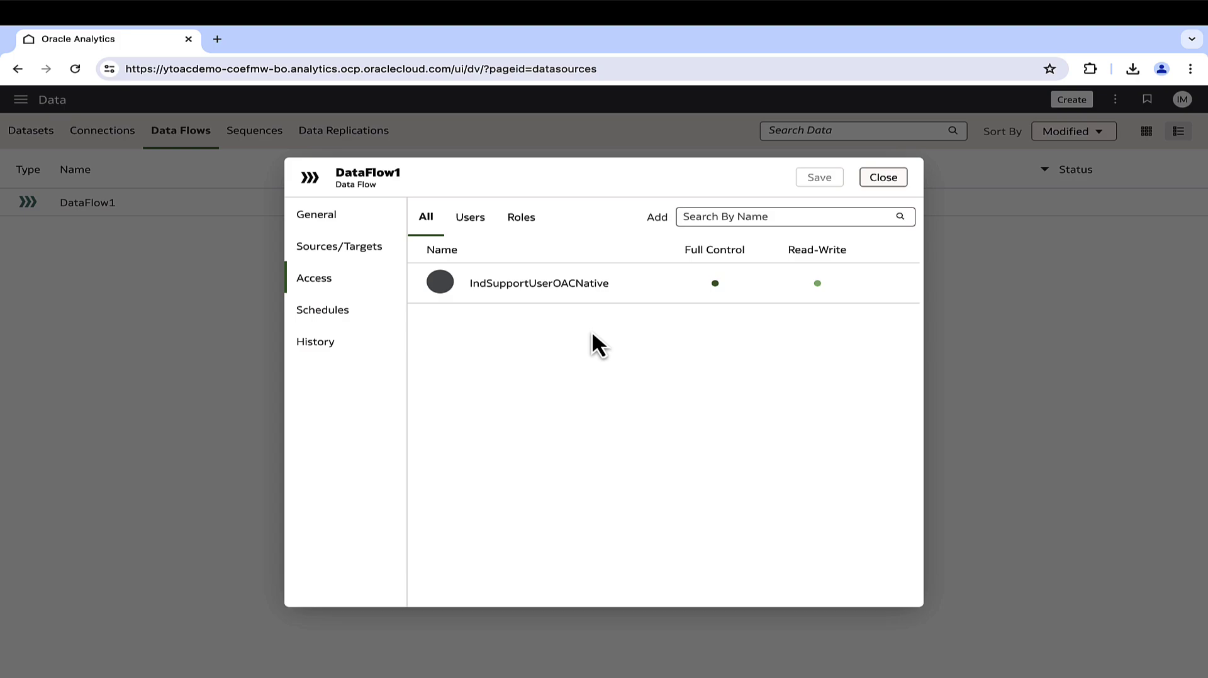
Grant the BI Dataload Author role Read-Write access to DataFlow1 and save
left_click(476, 228)
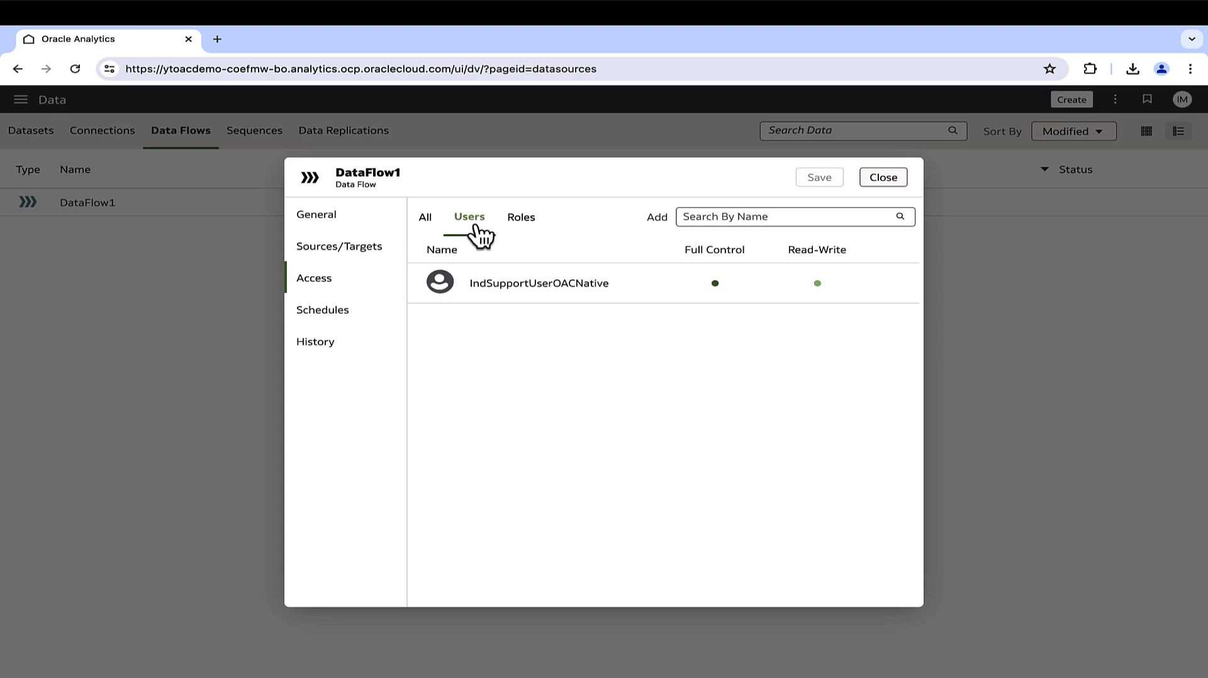
left_click(528, 220)
left_click(723, 216)
type("BI")
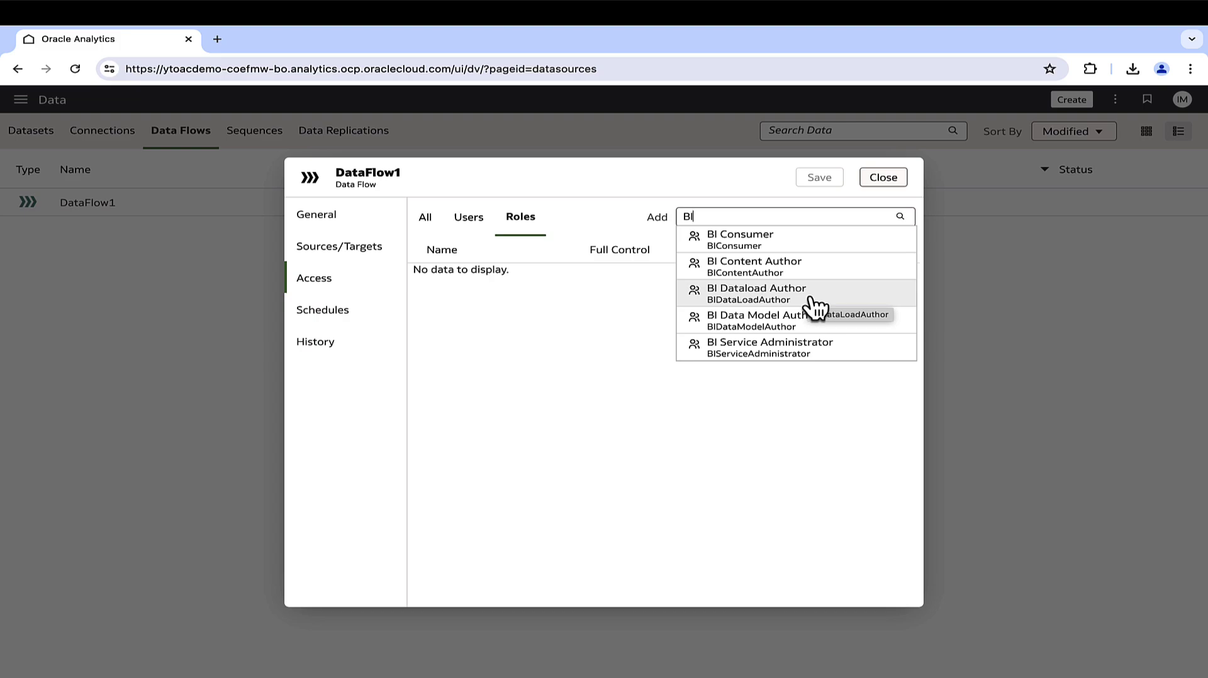
left_click(812, 301)
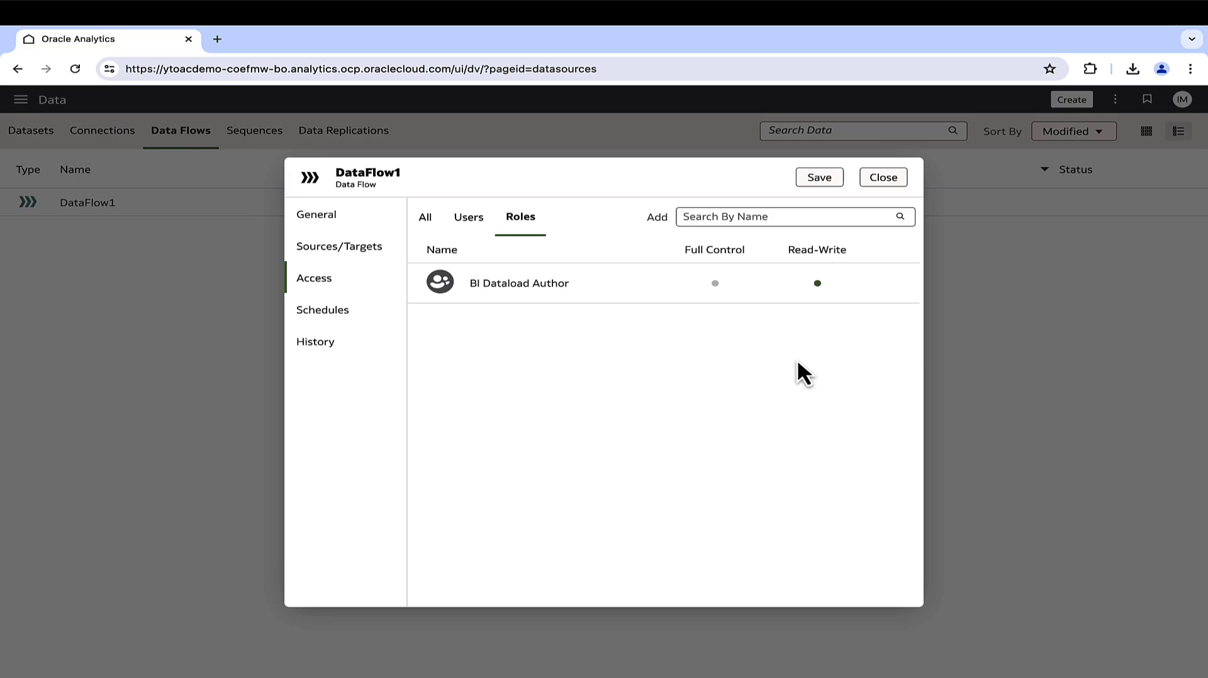
left_click(812, 181)
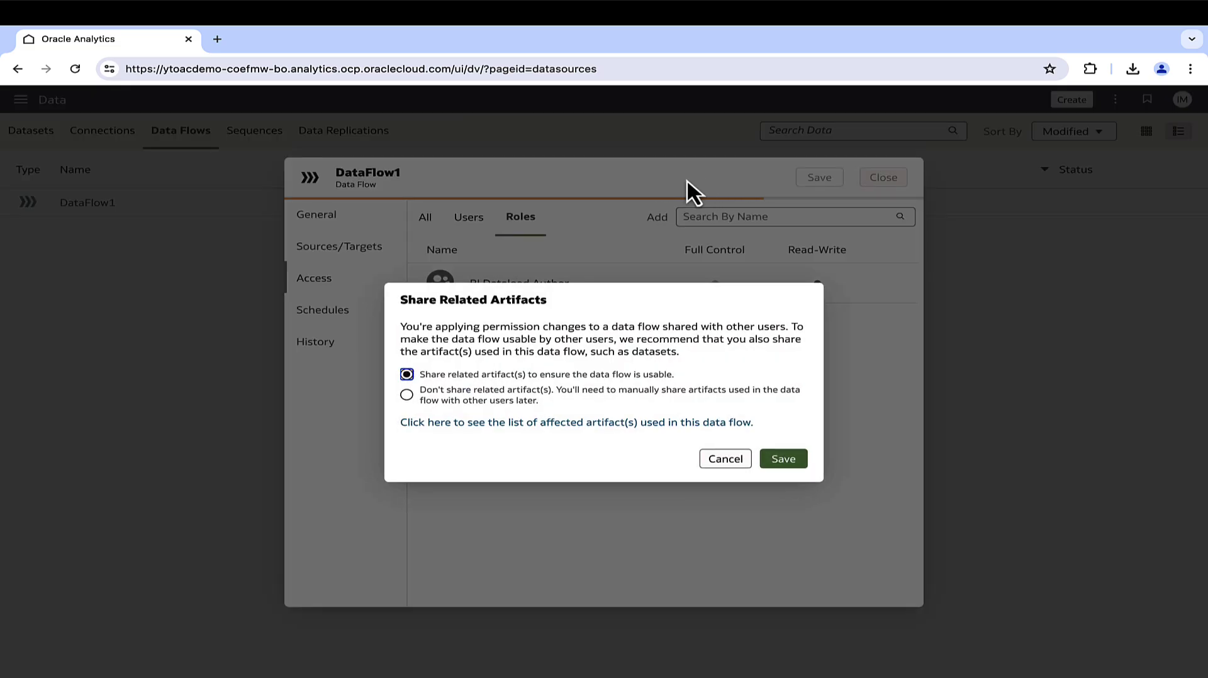
Also share the four related datasets, then review all access entries and the run history
left_click(645, 424)
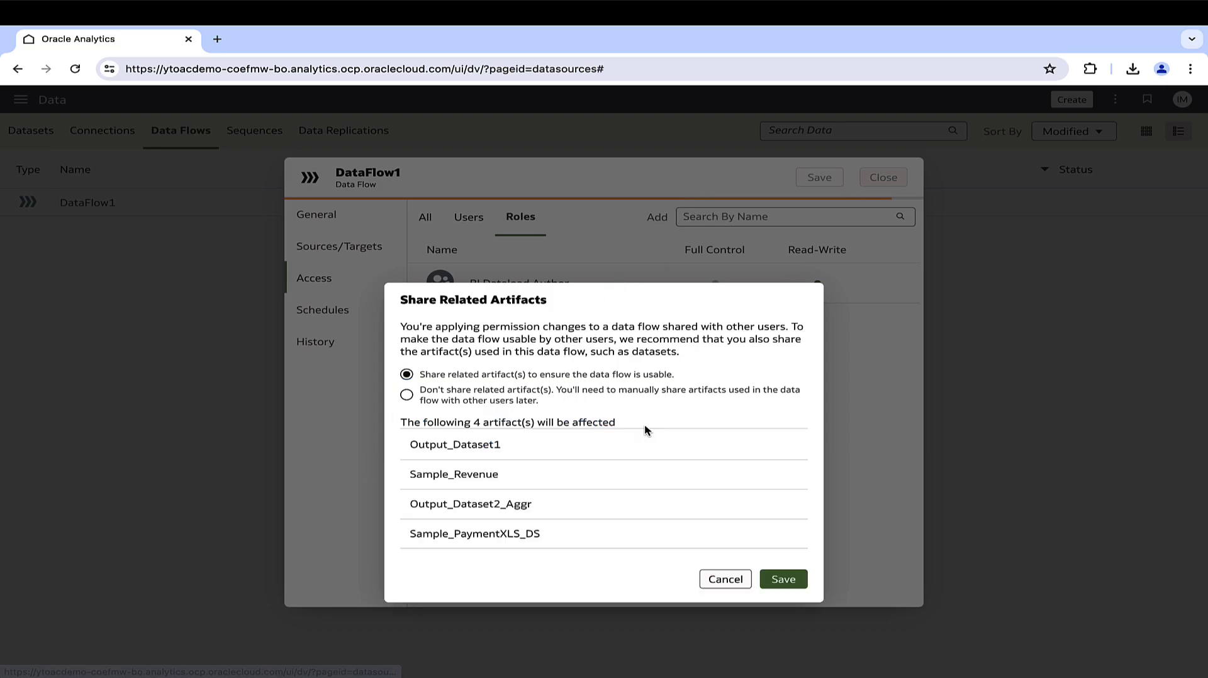
left_click(785, 579)
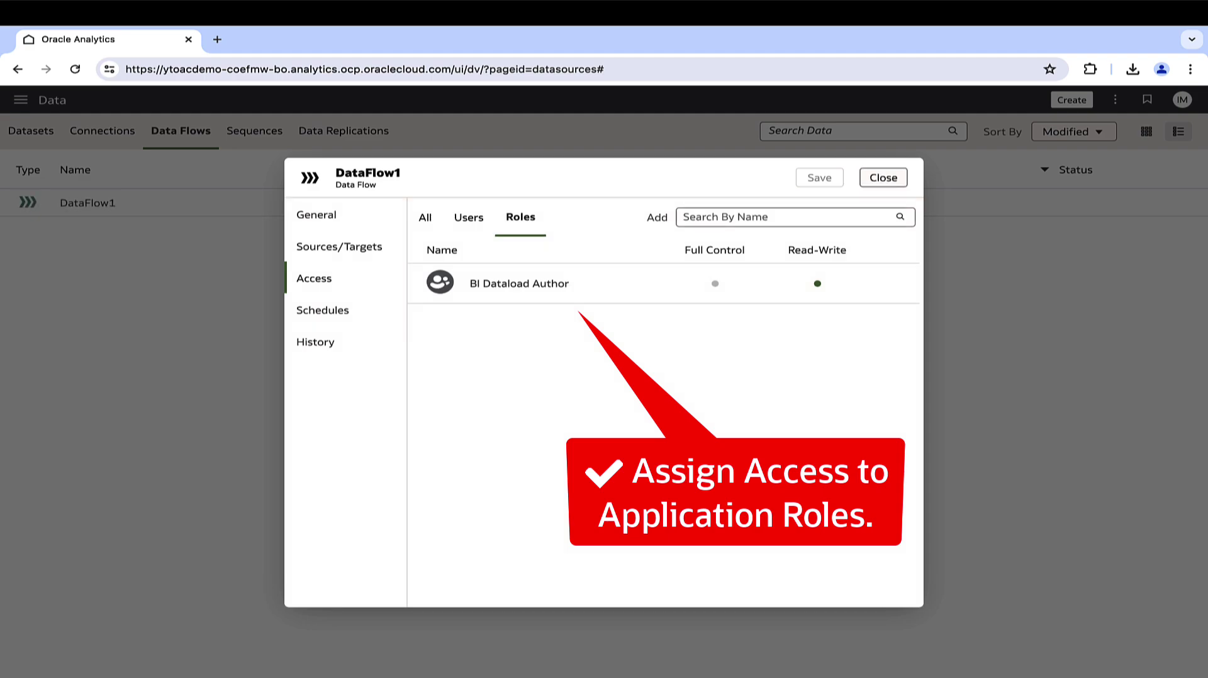
left_click(426, 218)
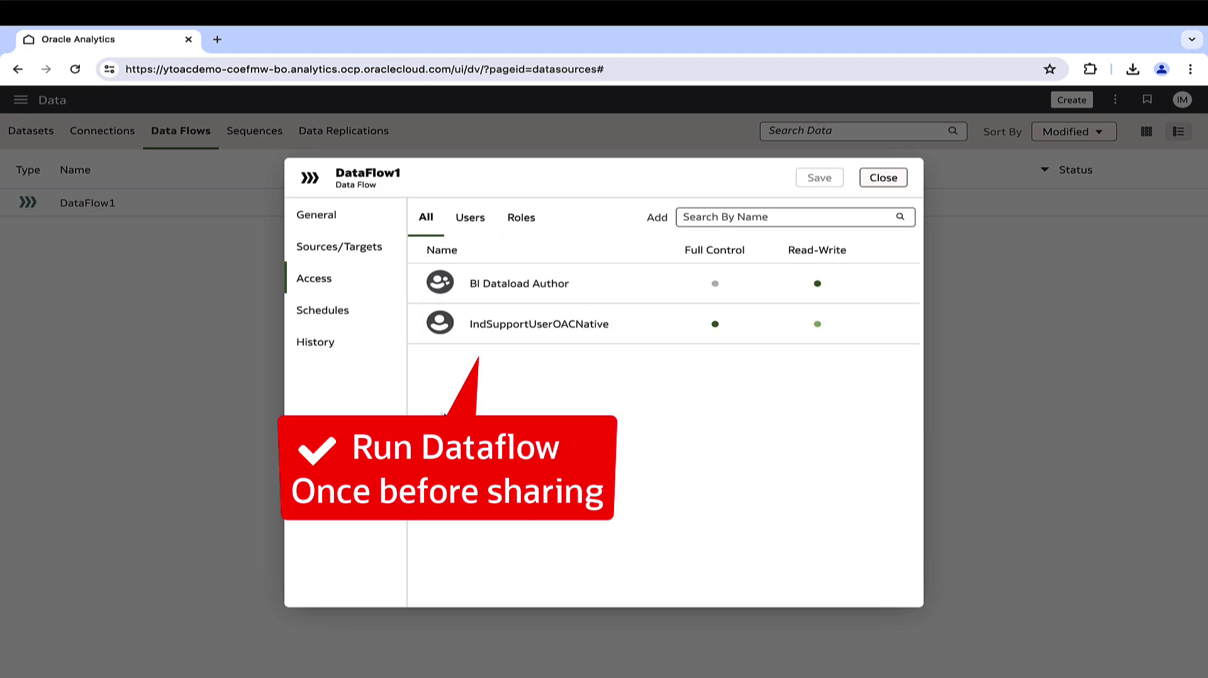
left_click(315, 341)
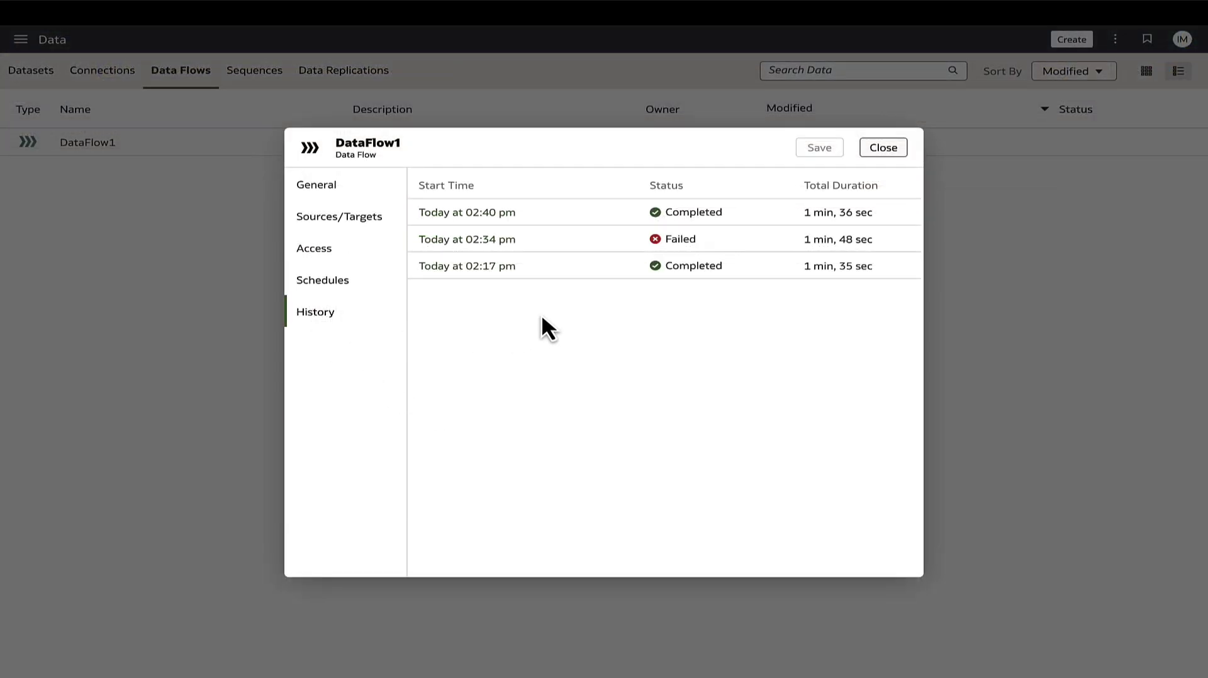
Check the 02:40 pm completed run, then open the failed 02:34 pm run's ORA-01017 error log
left_click(694, 213)
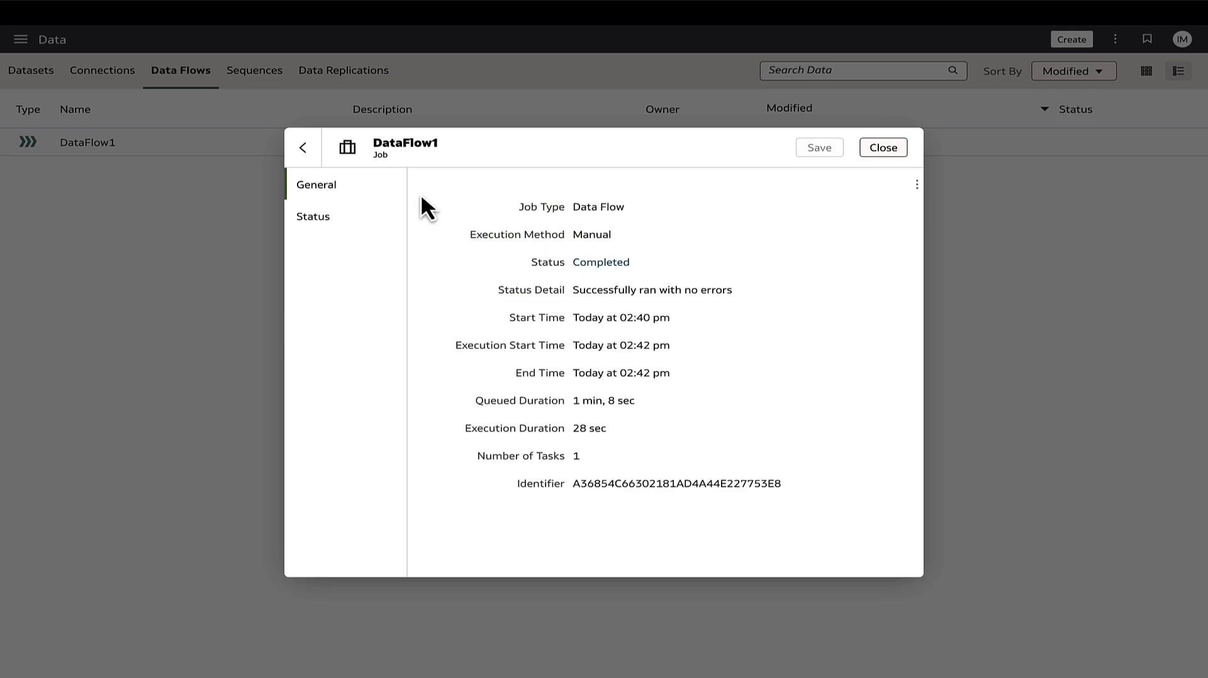
left_click(303, 148)
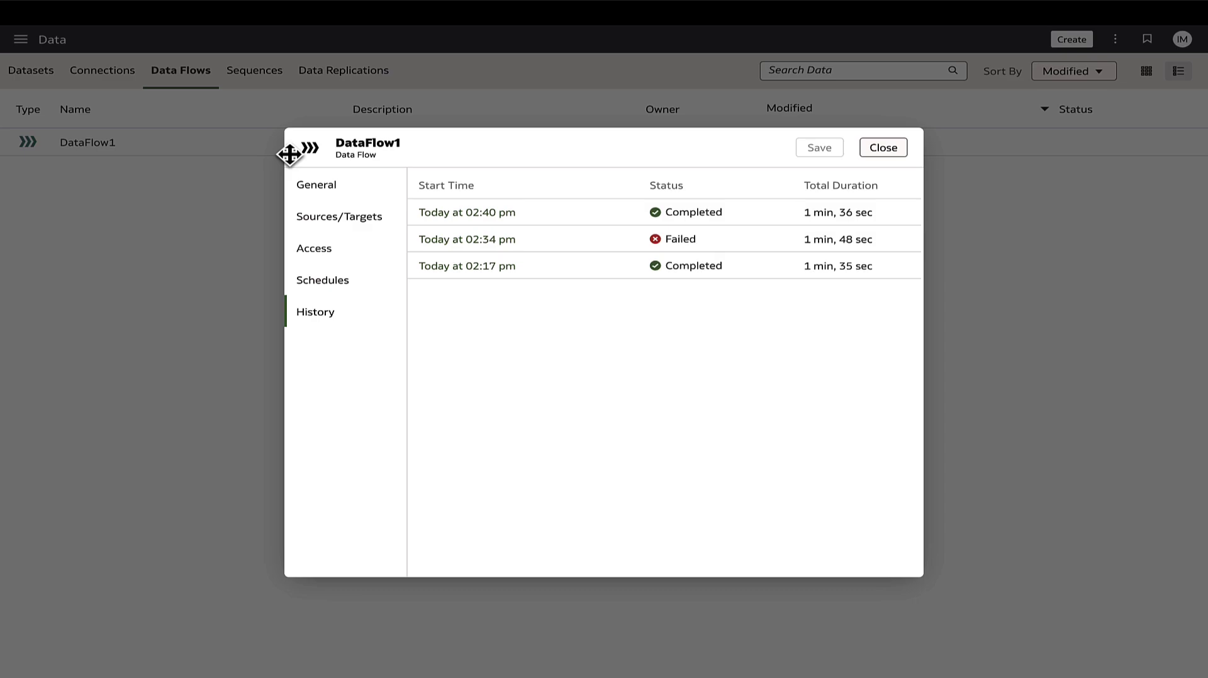
left_click(690, 241)
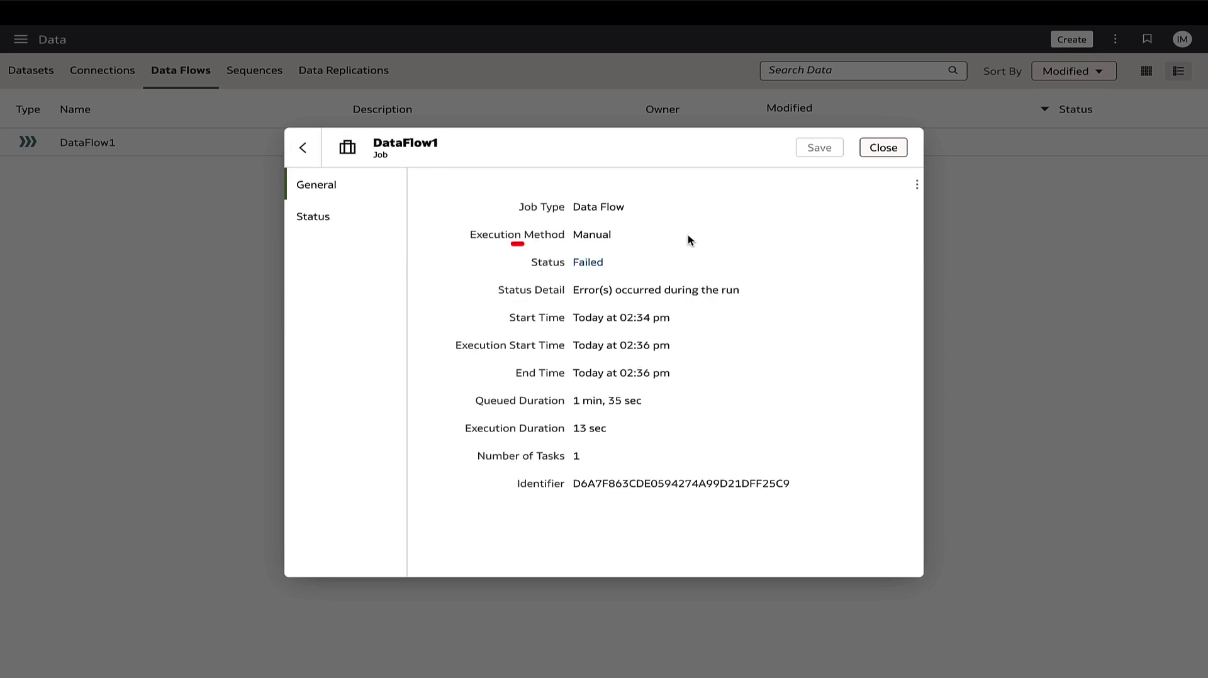
left_click(594, 265)
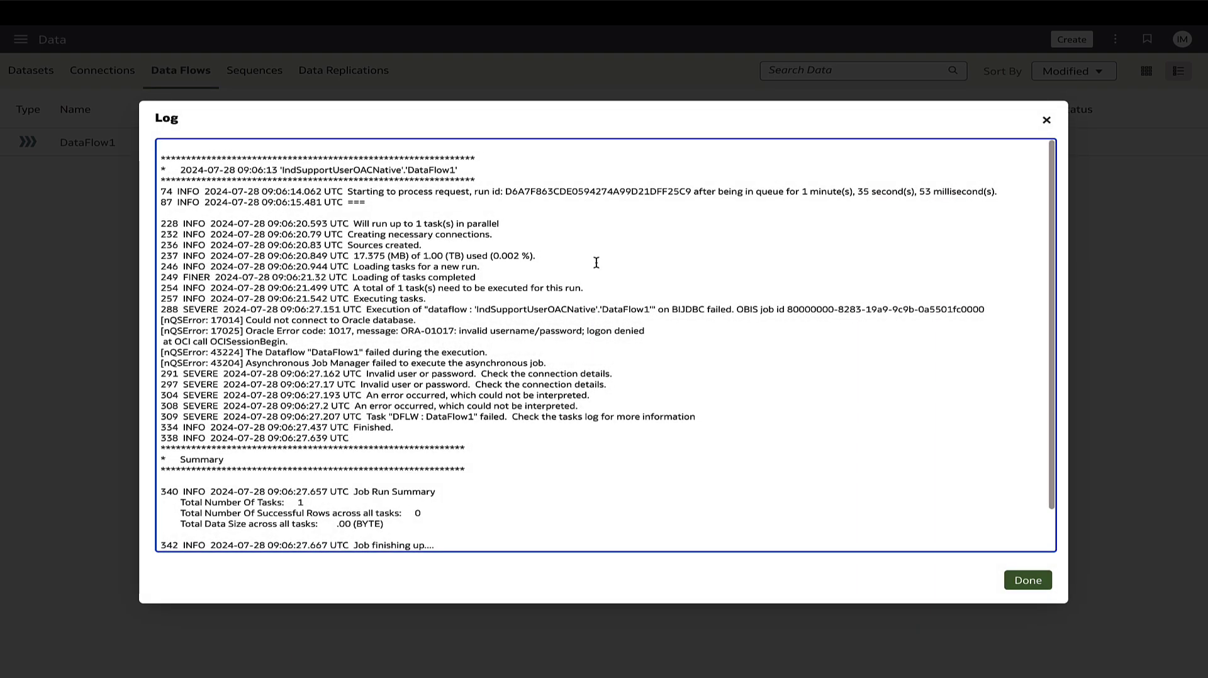